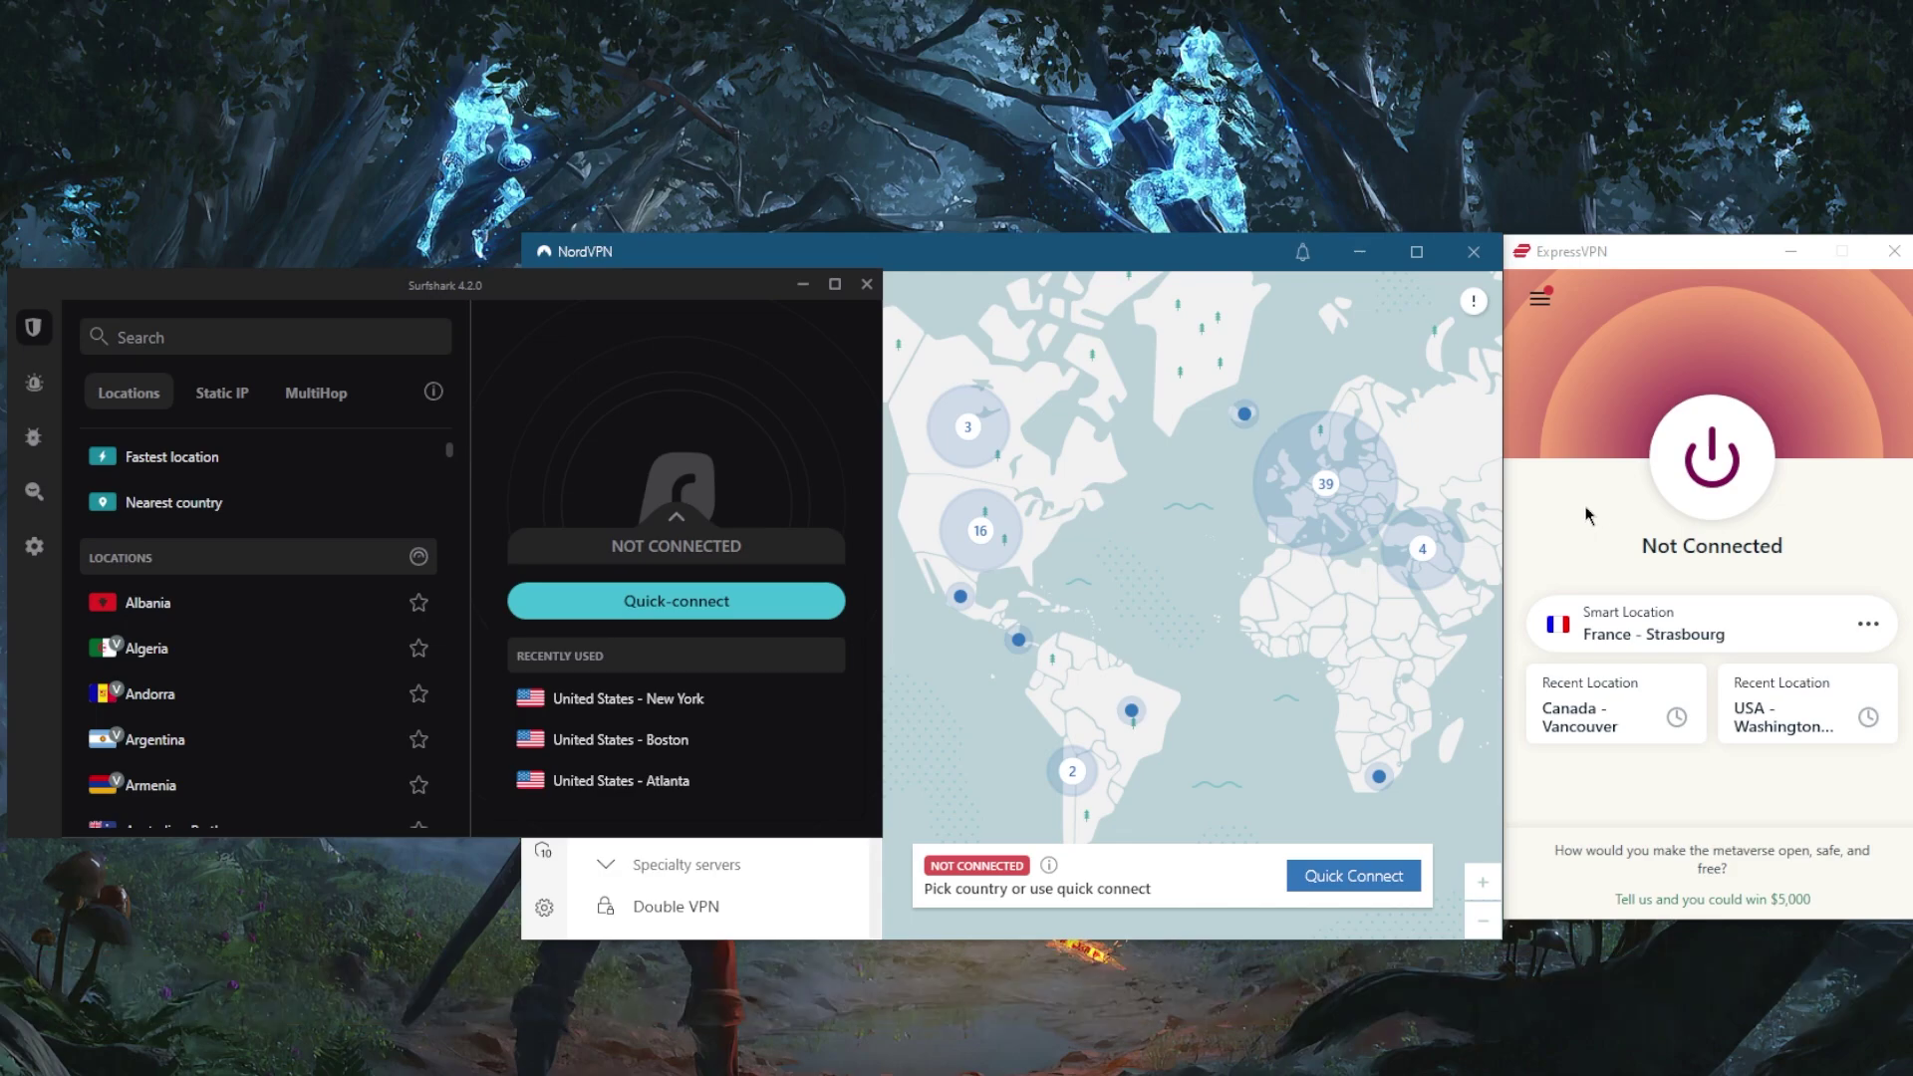
- Look through ExpressVPN's General and Protocol options, then close the options window
left_click(1563, 450)
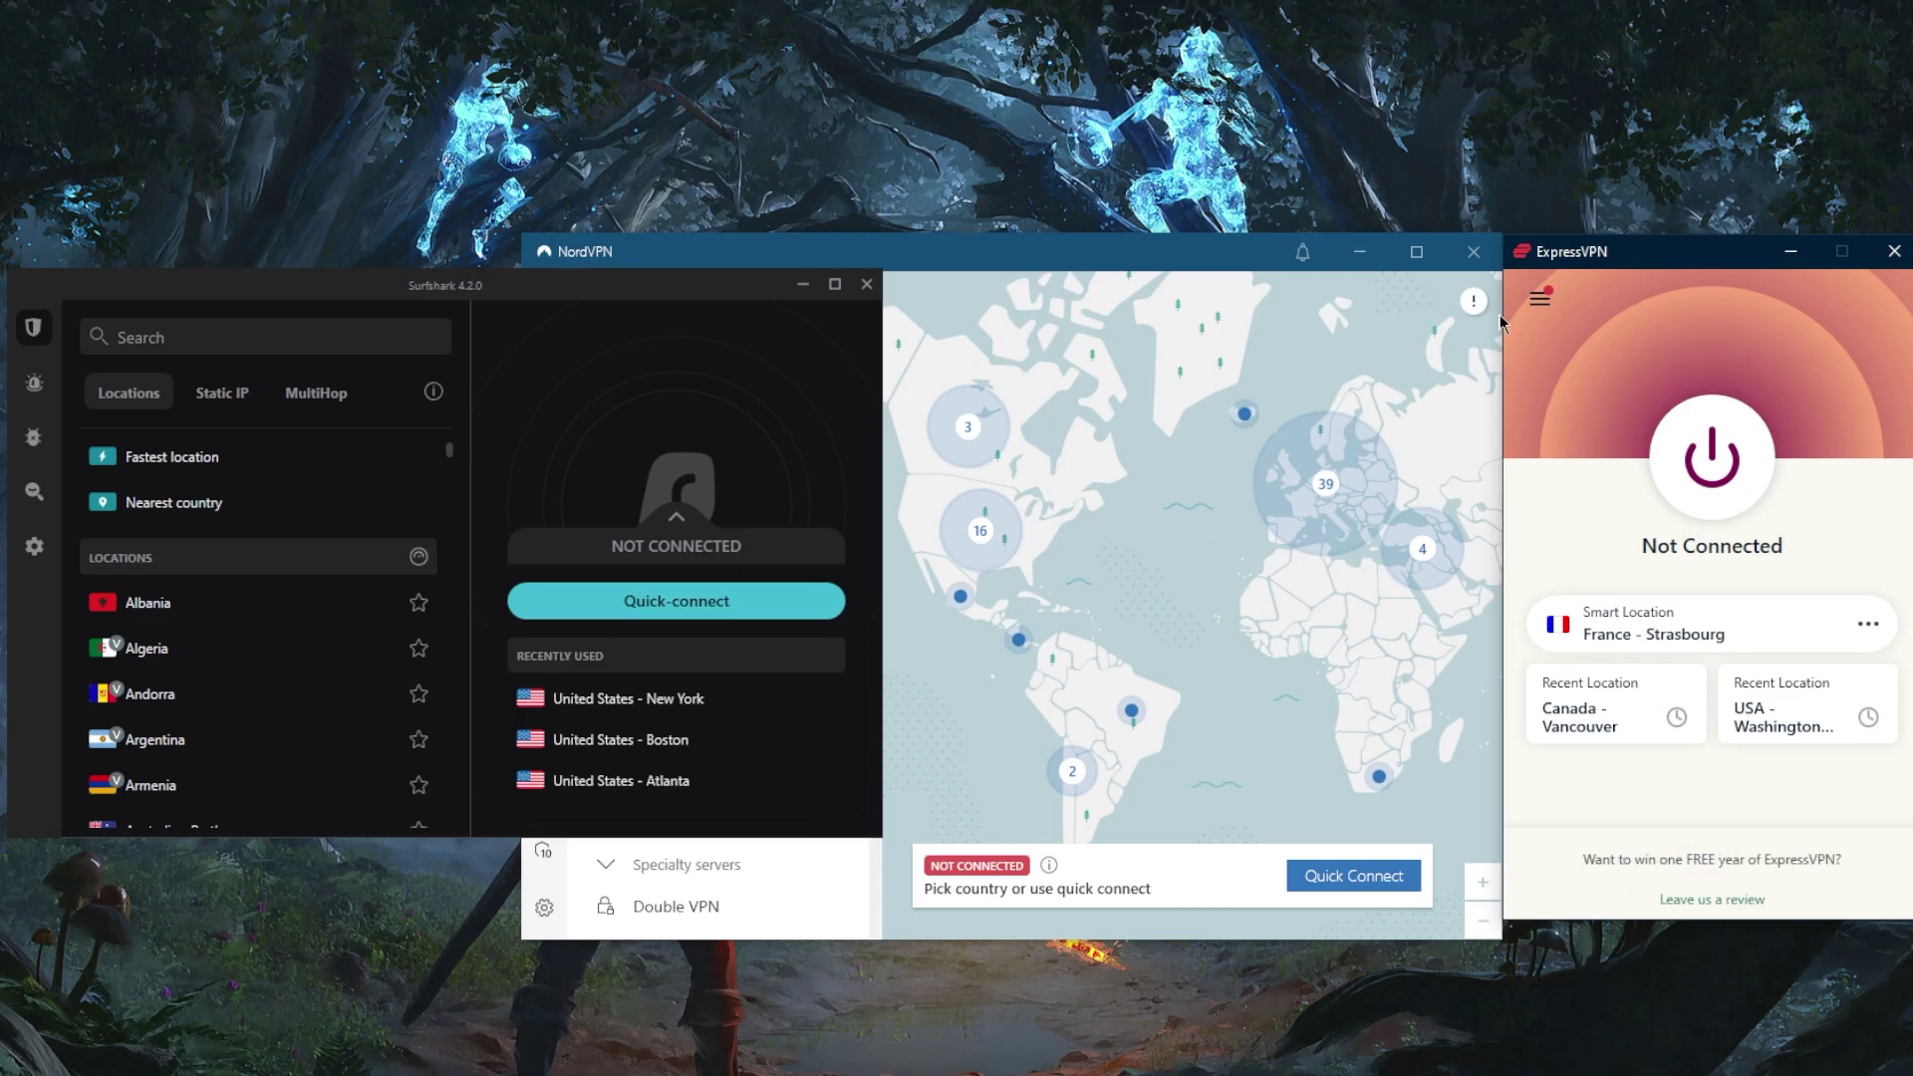
left_click(1540, 298)
left_click(1584, 379)
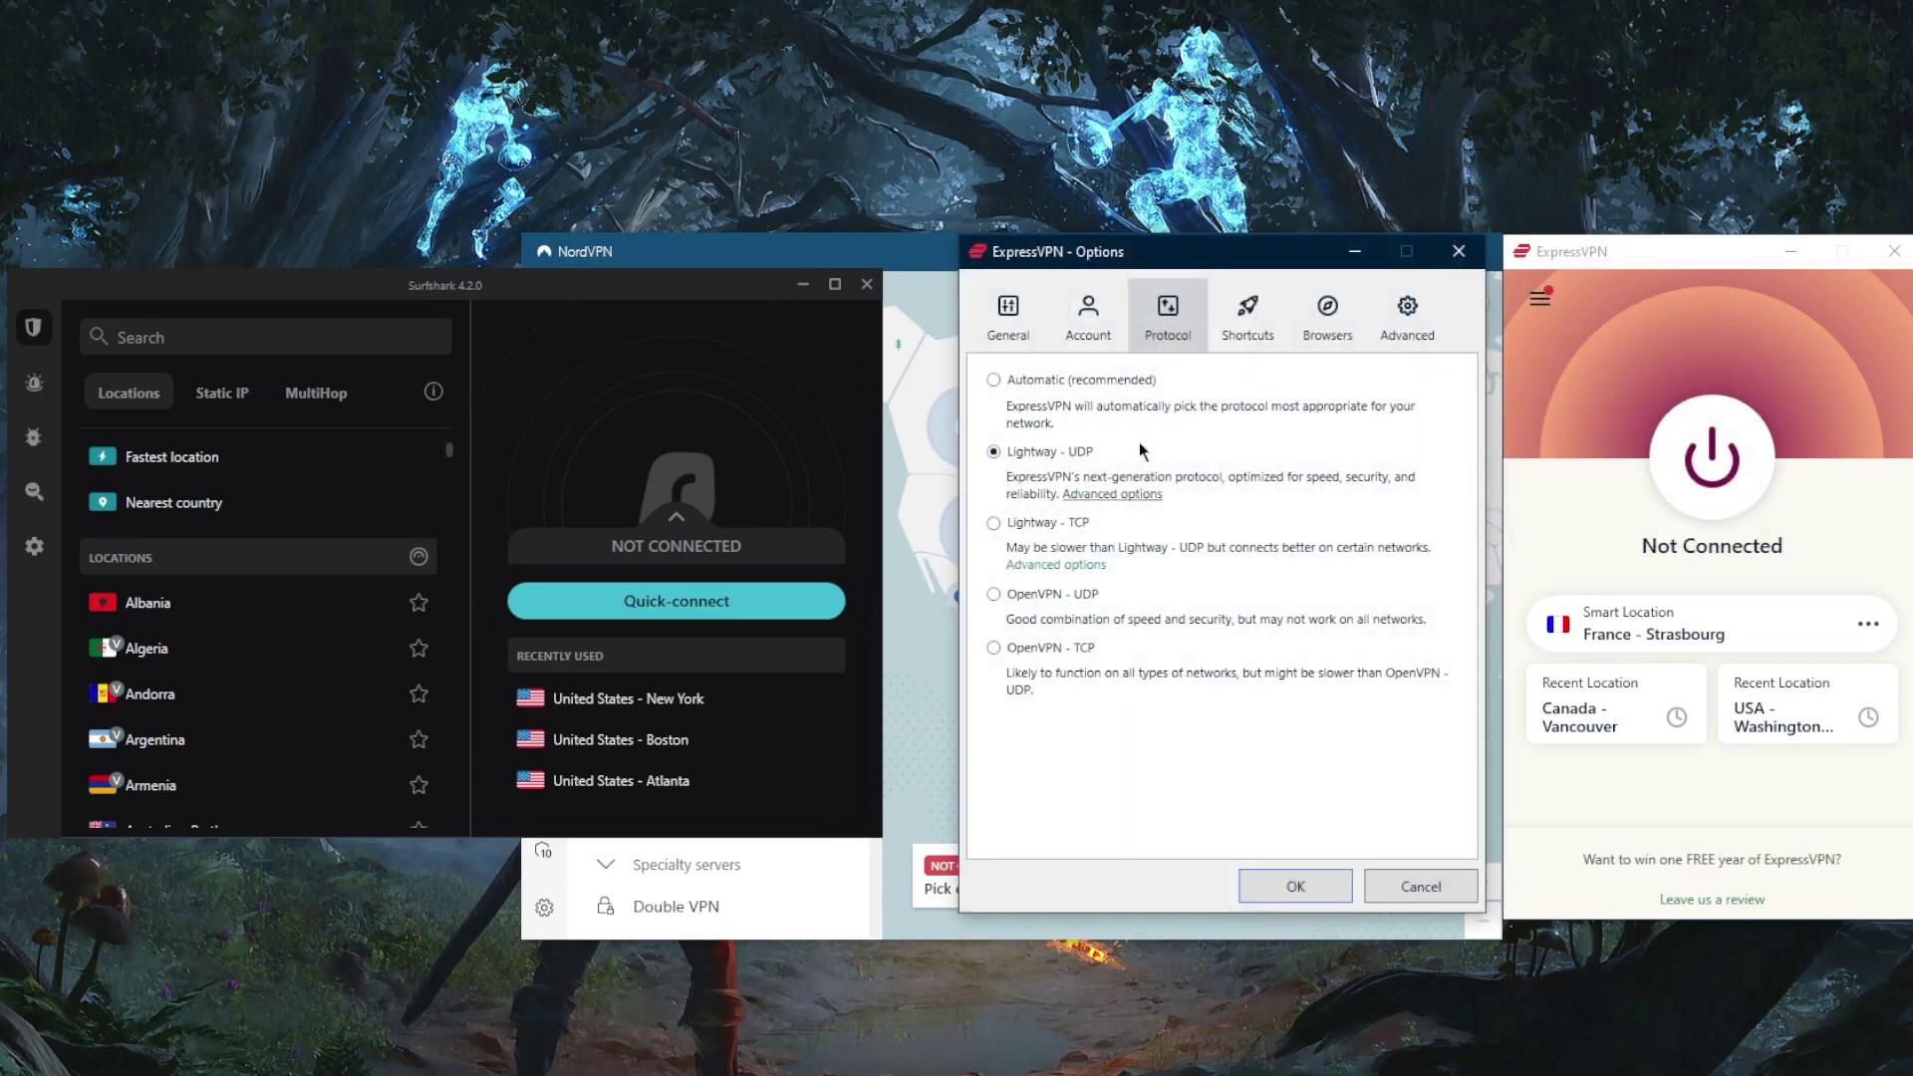
left_click(1009, 314)
left_click(1170, 311)
left_click(1458, 252)
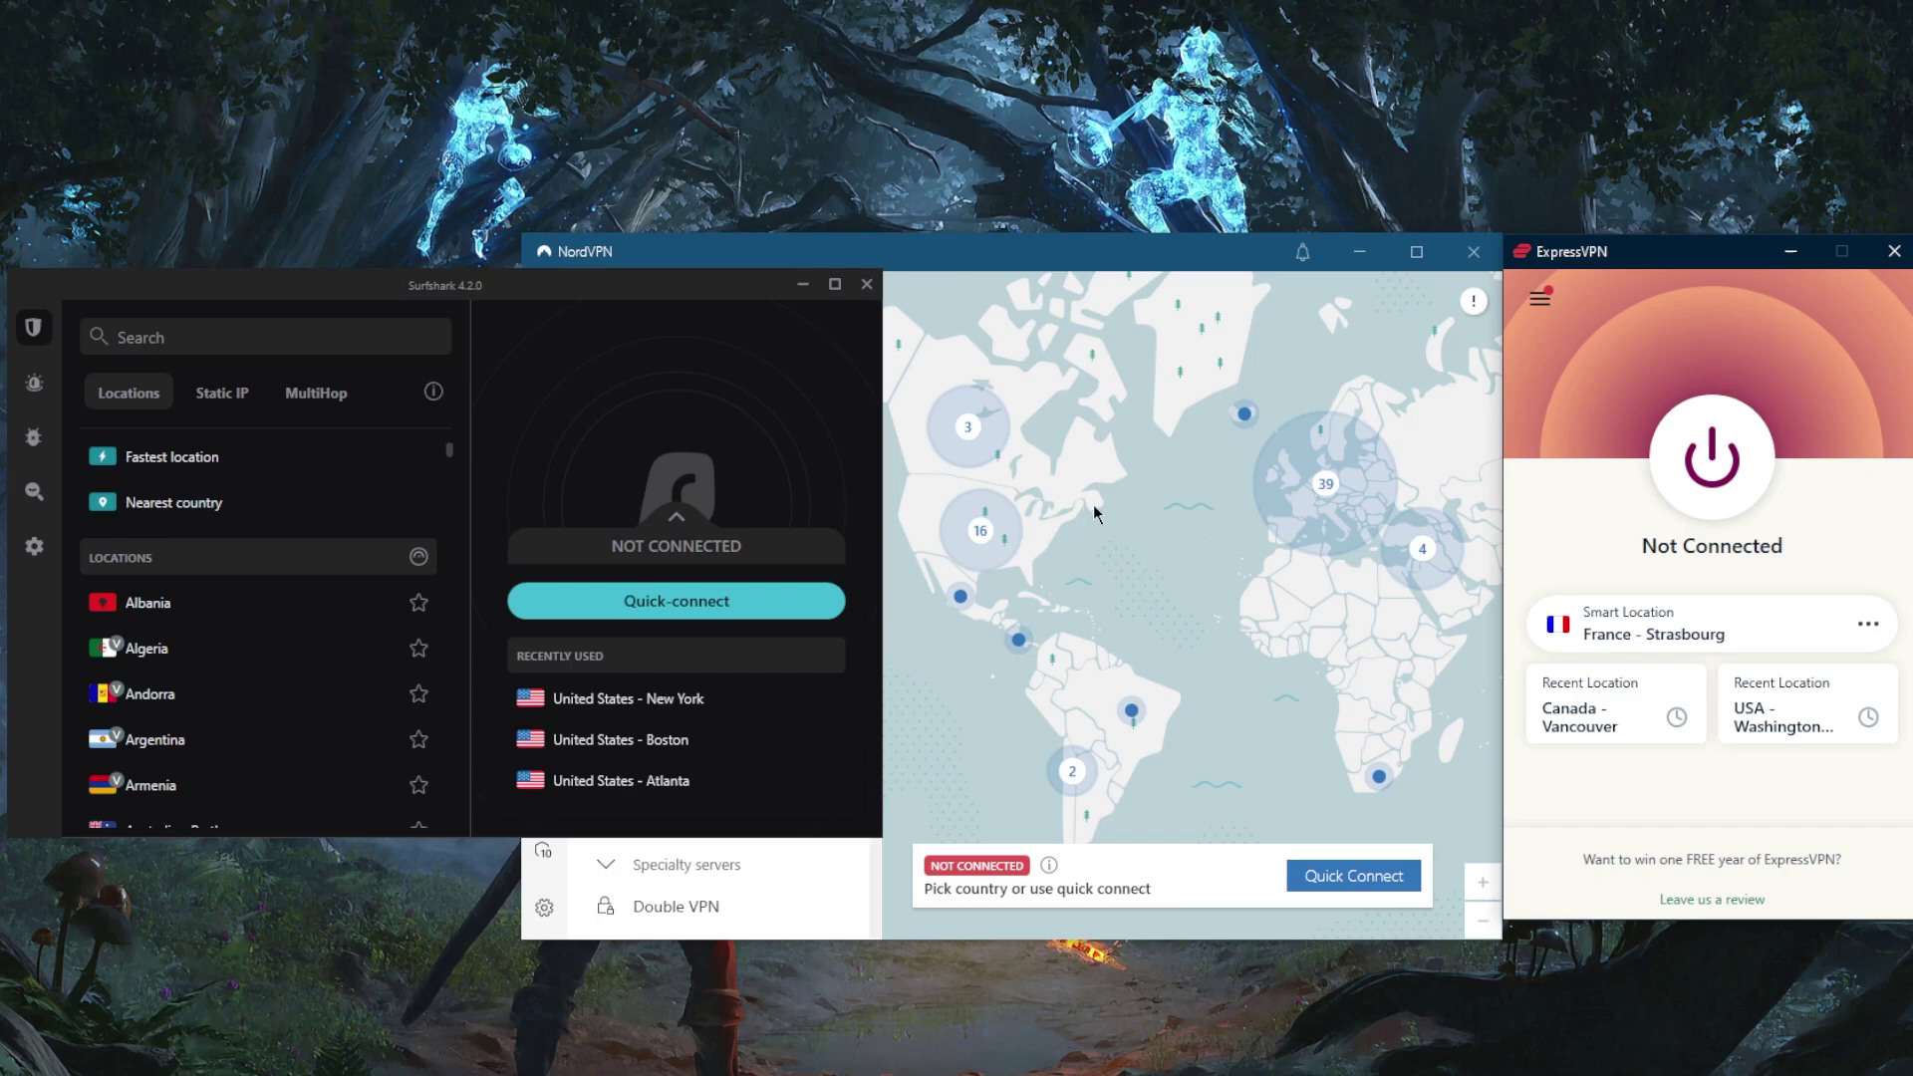
- Browse NordVPN's Auto-connect, Kill Switch, Split tunneling, Advanced and General settings, then leave settings
left_click(1146, 516)
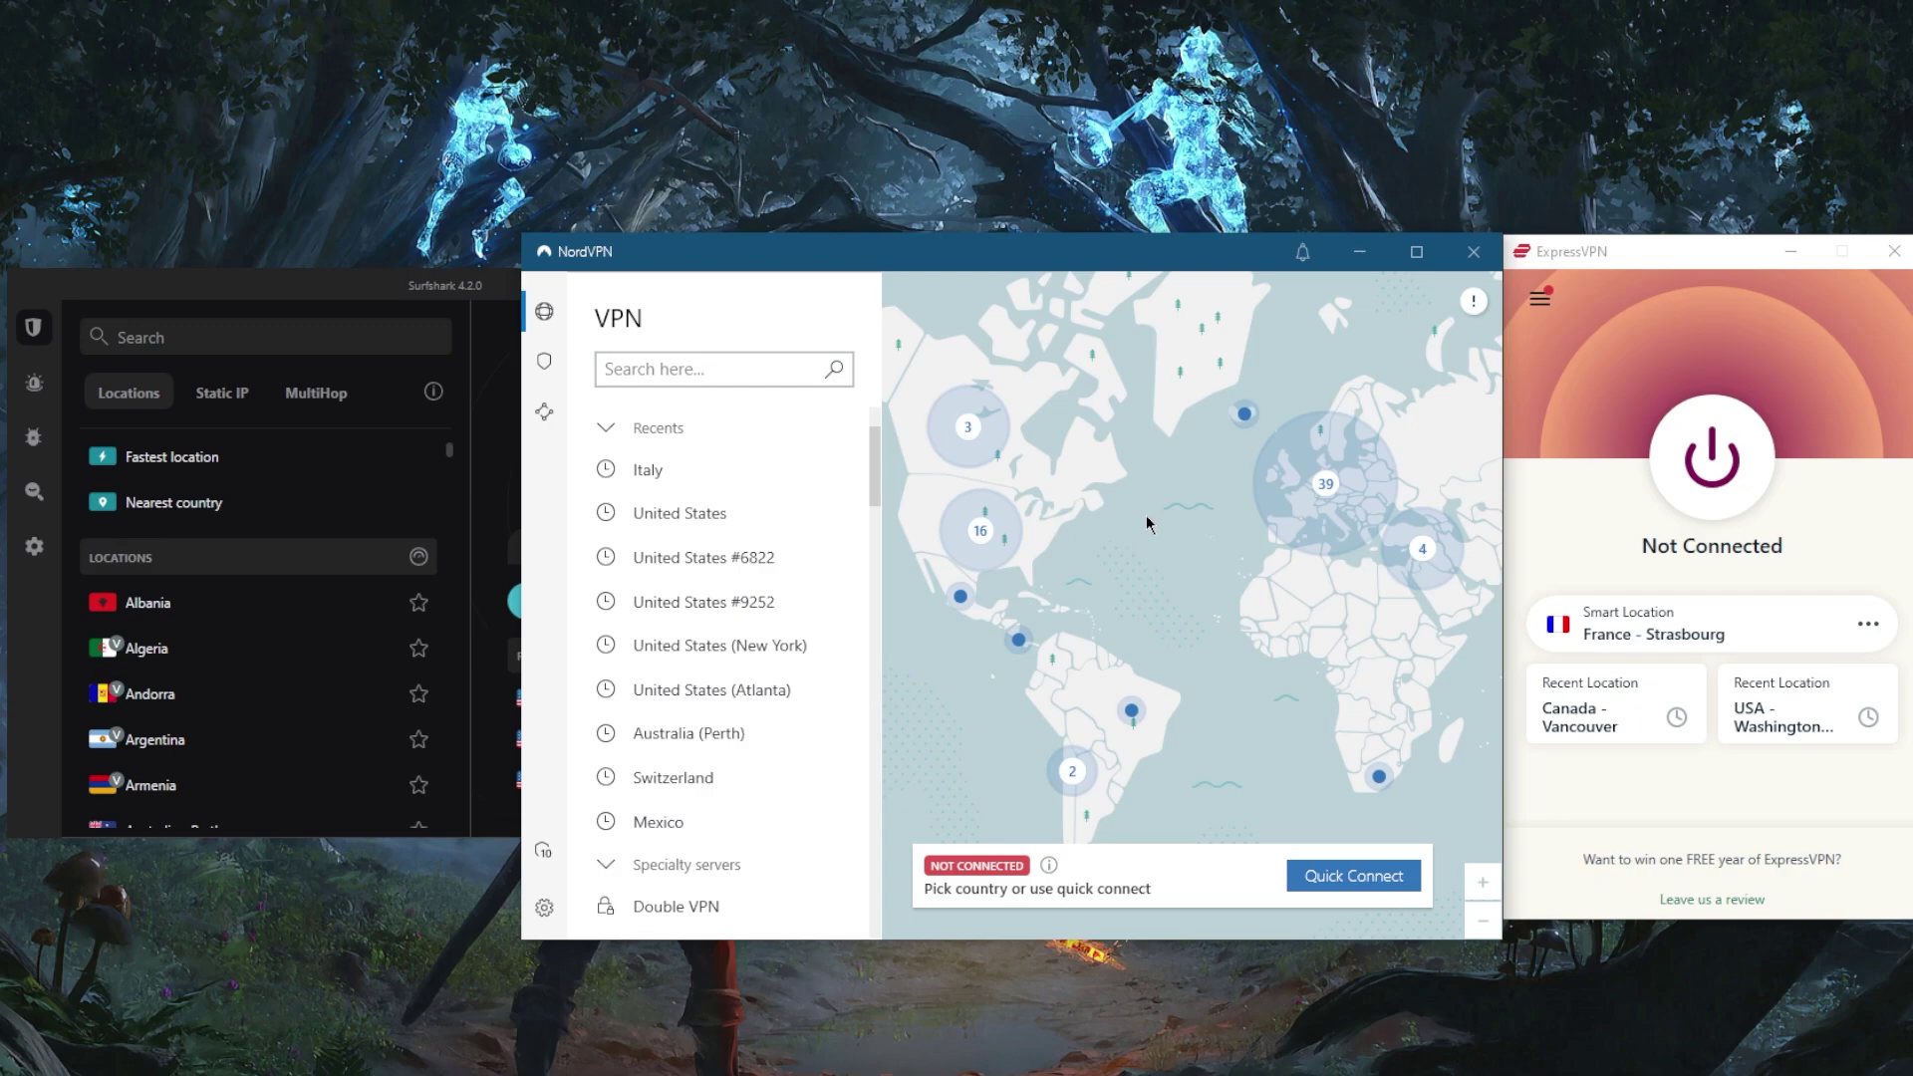
left_click(544, 907)
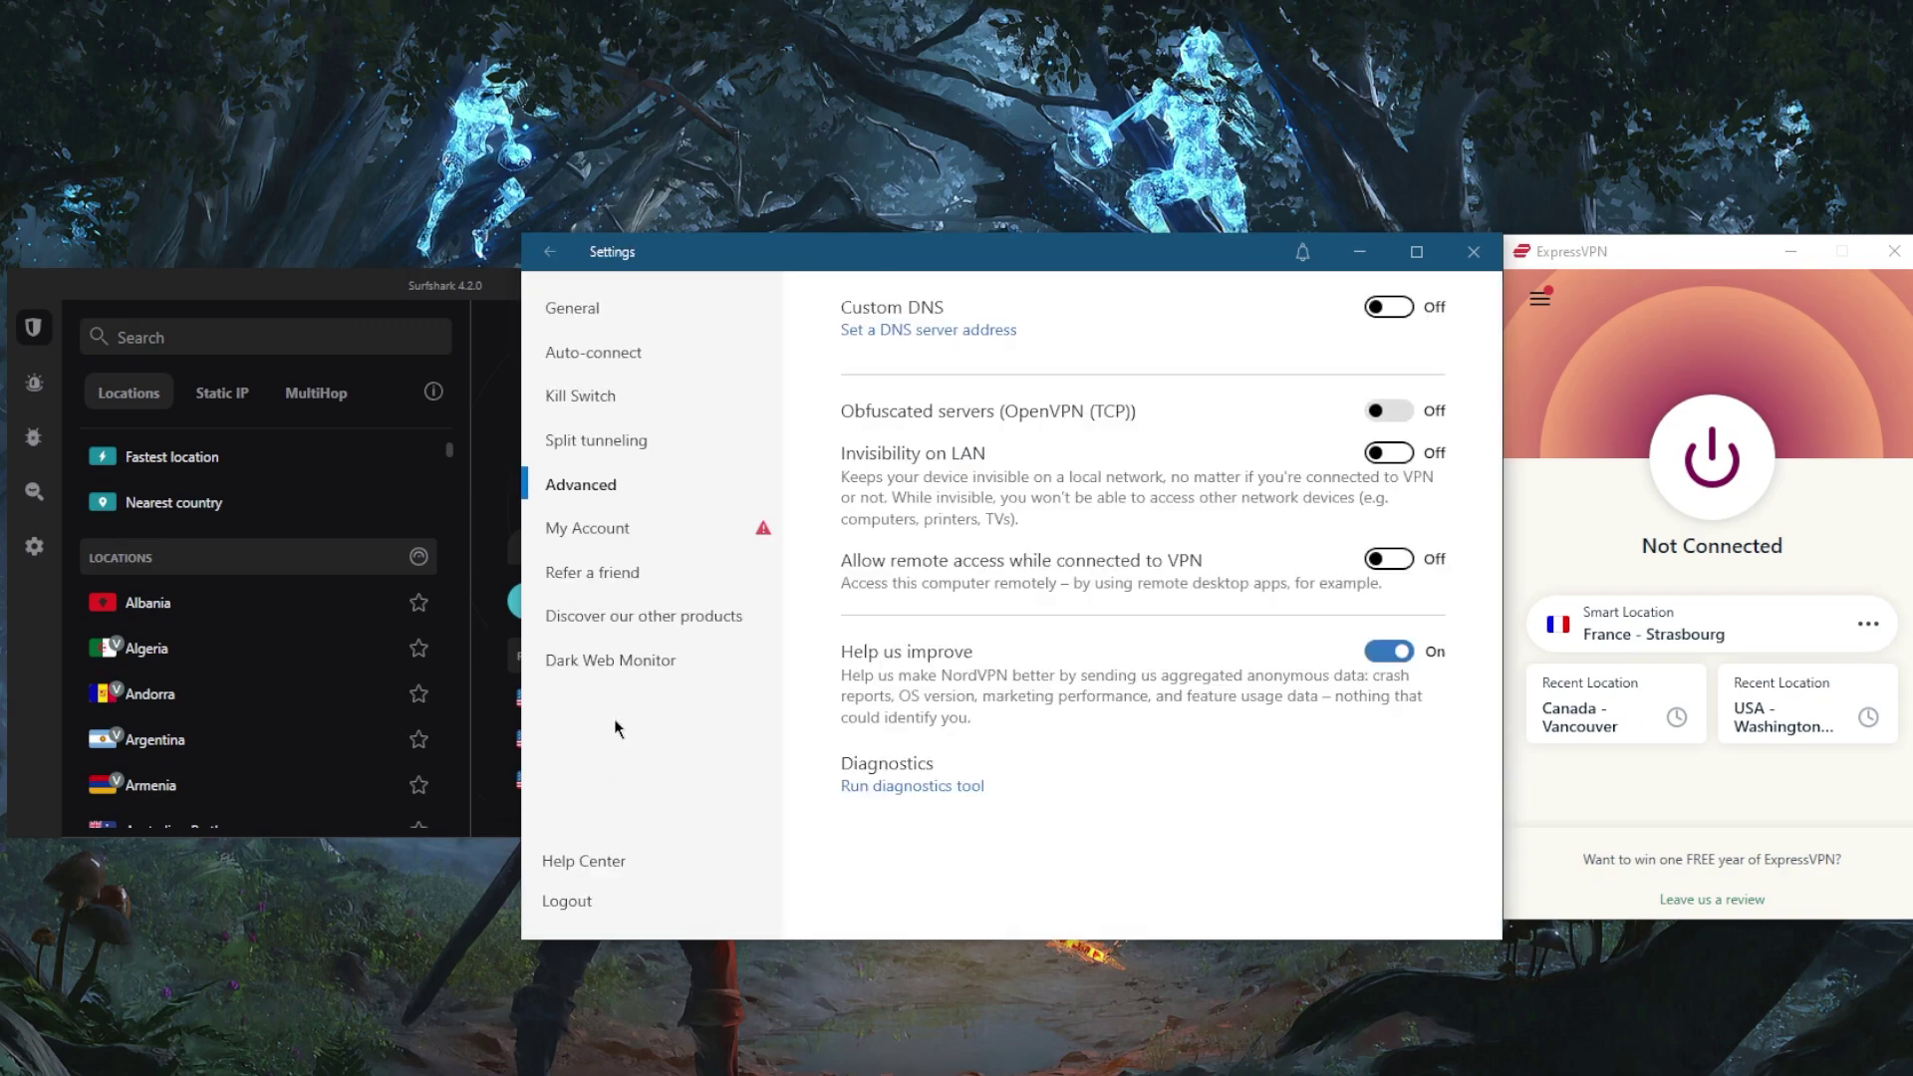
left_click(615, 352)
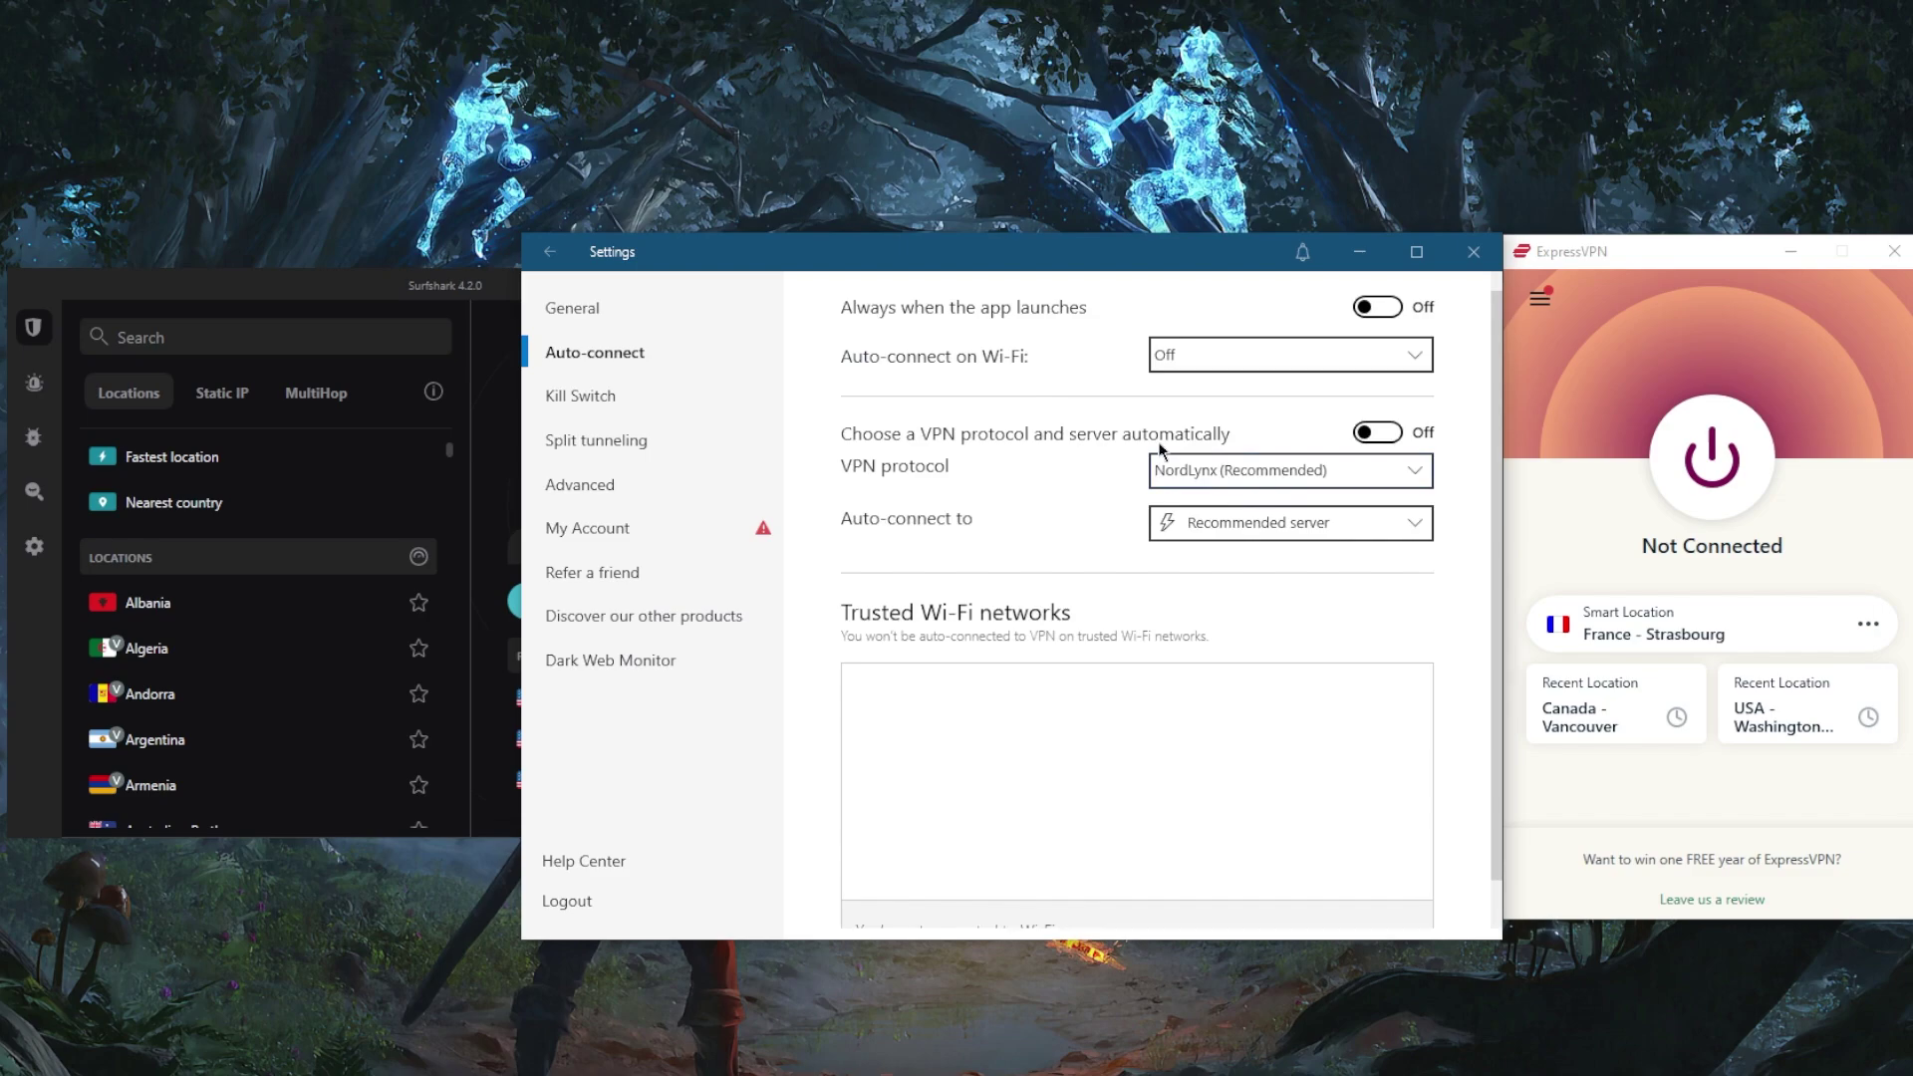
left_click(598, 397)
left_click(608, 440)
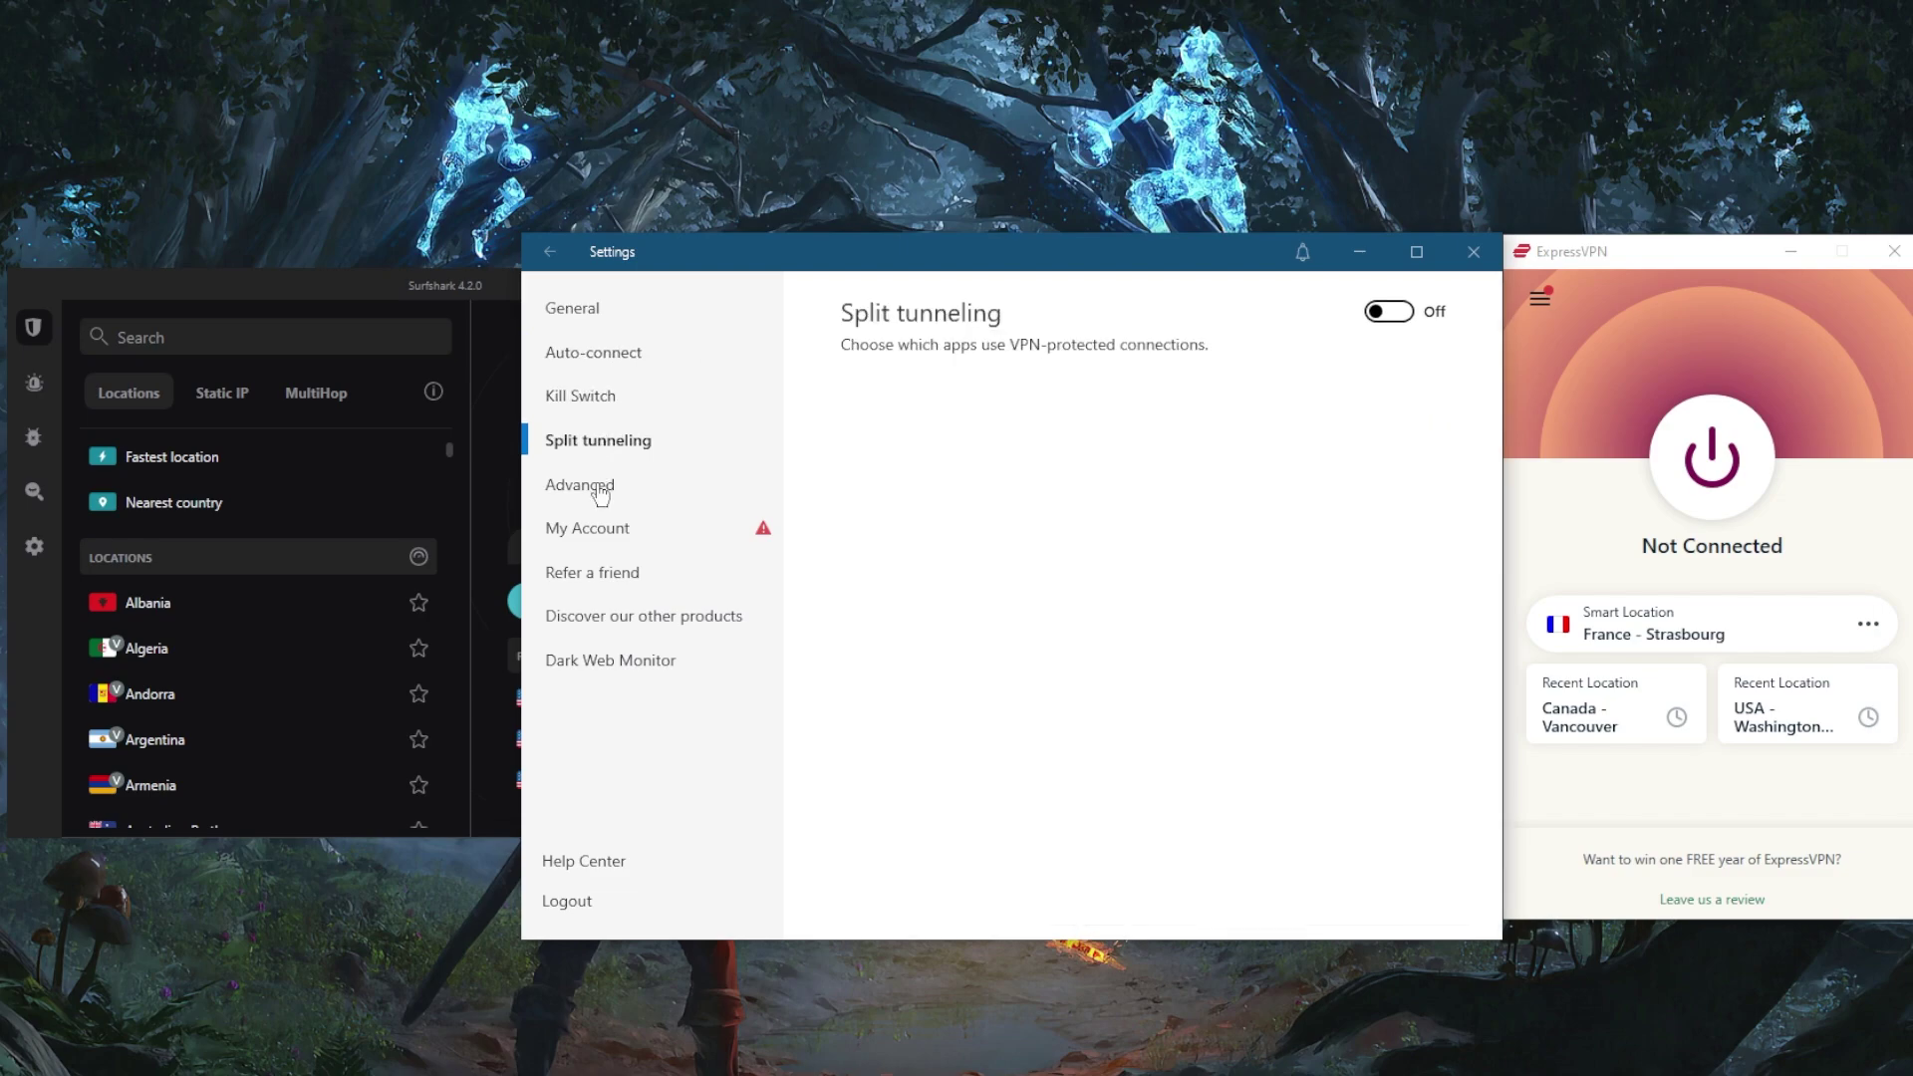
left_click(601, 486)
left_click(576, 315)
left_click(555, 257)
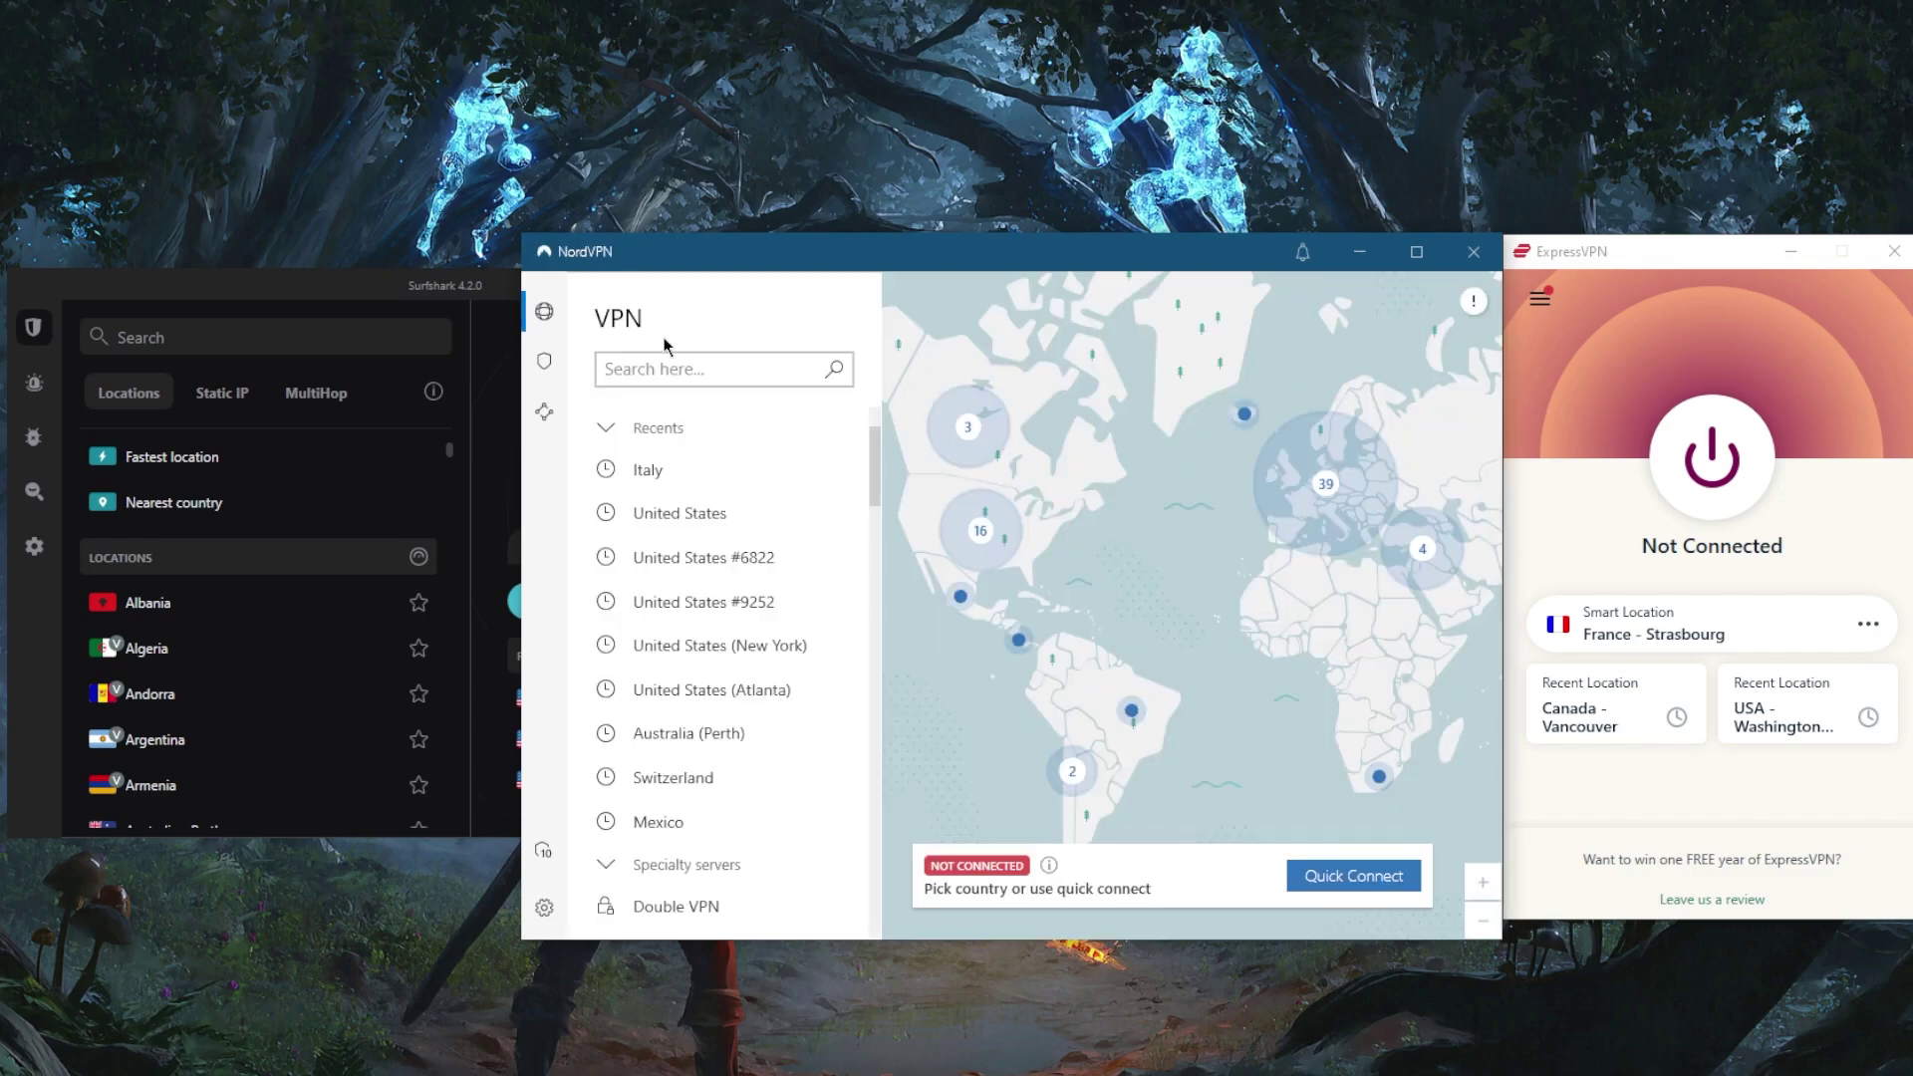
- View NordVPN's Meshnet welcome page, then return to the VPN server list
left_click(545, 366)
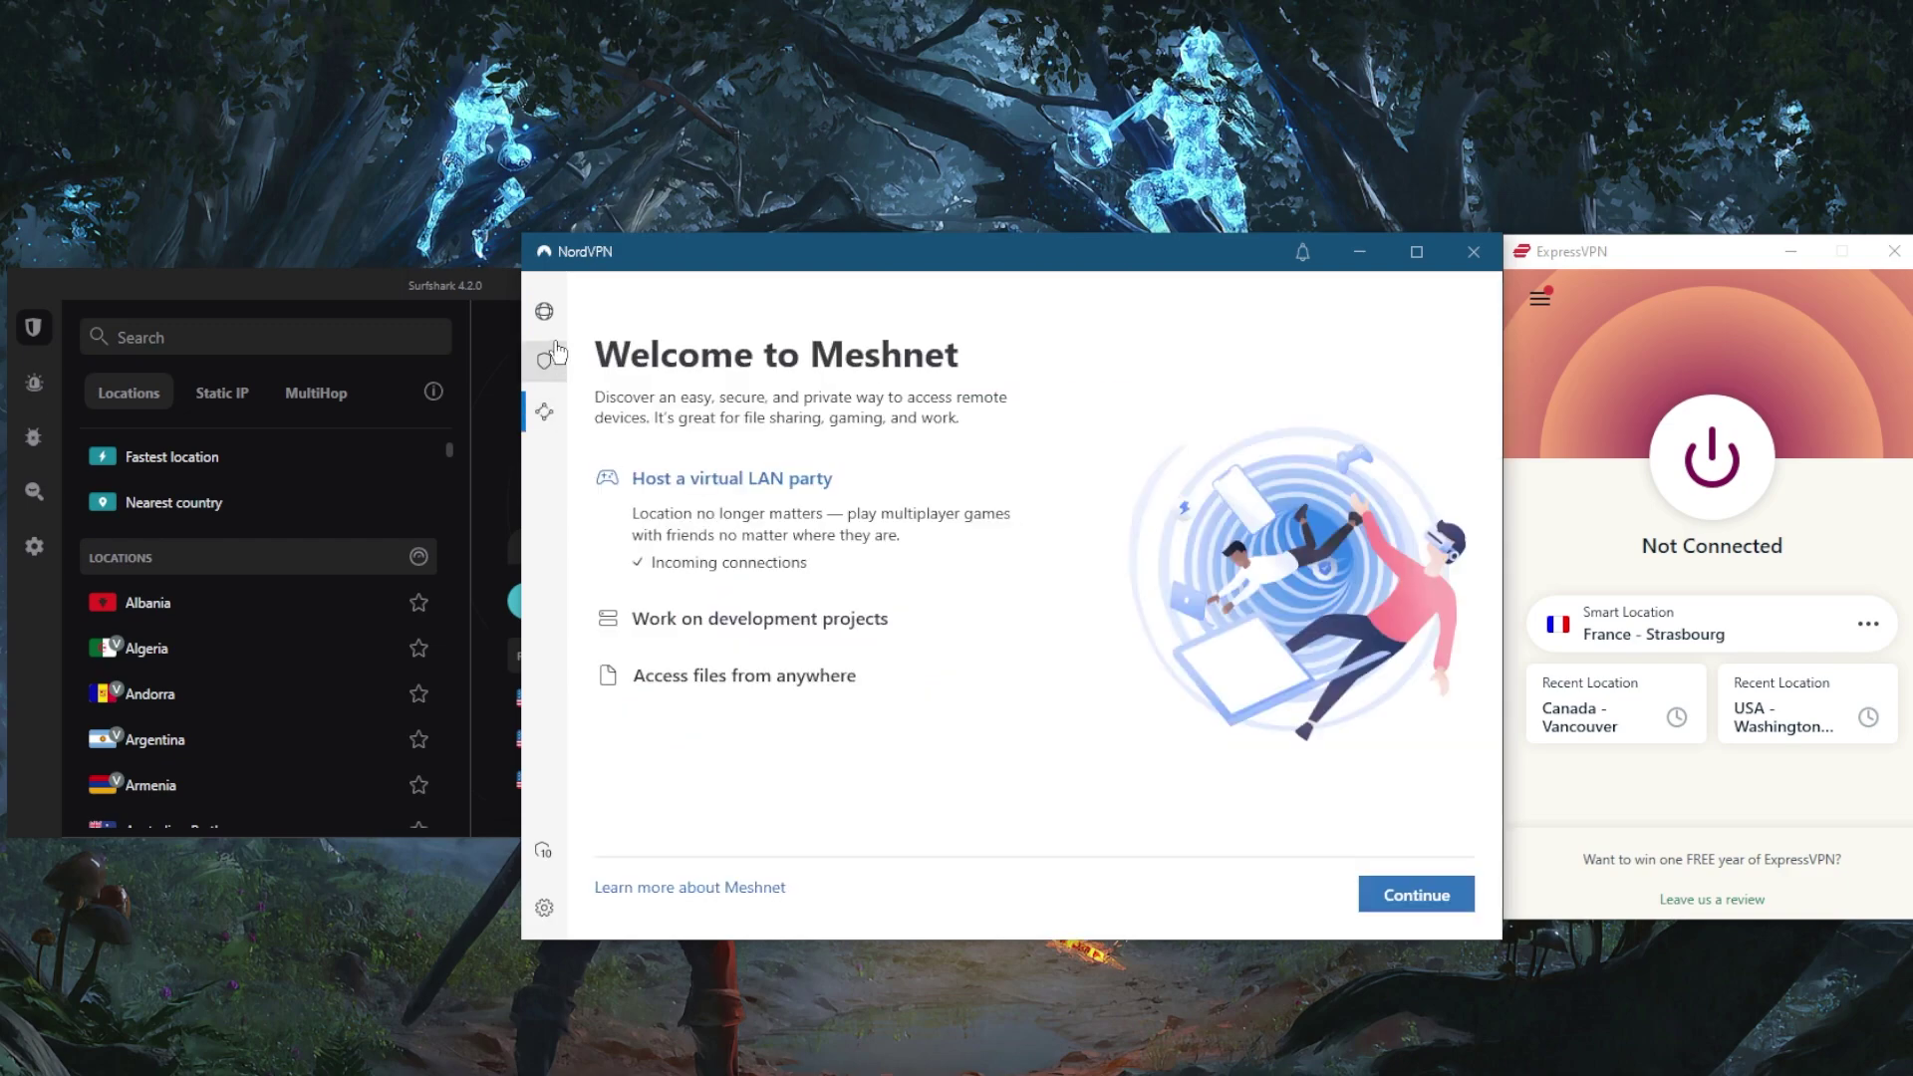
left_click(544, 311)
scroll(677, 558, "down", 5)
scroll(710, 631, "up", 3)
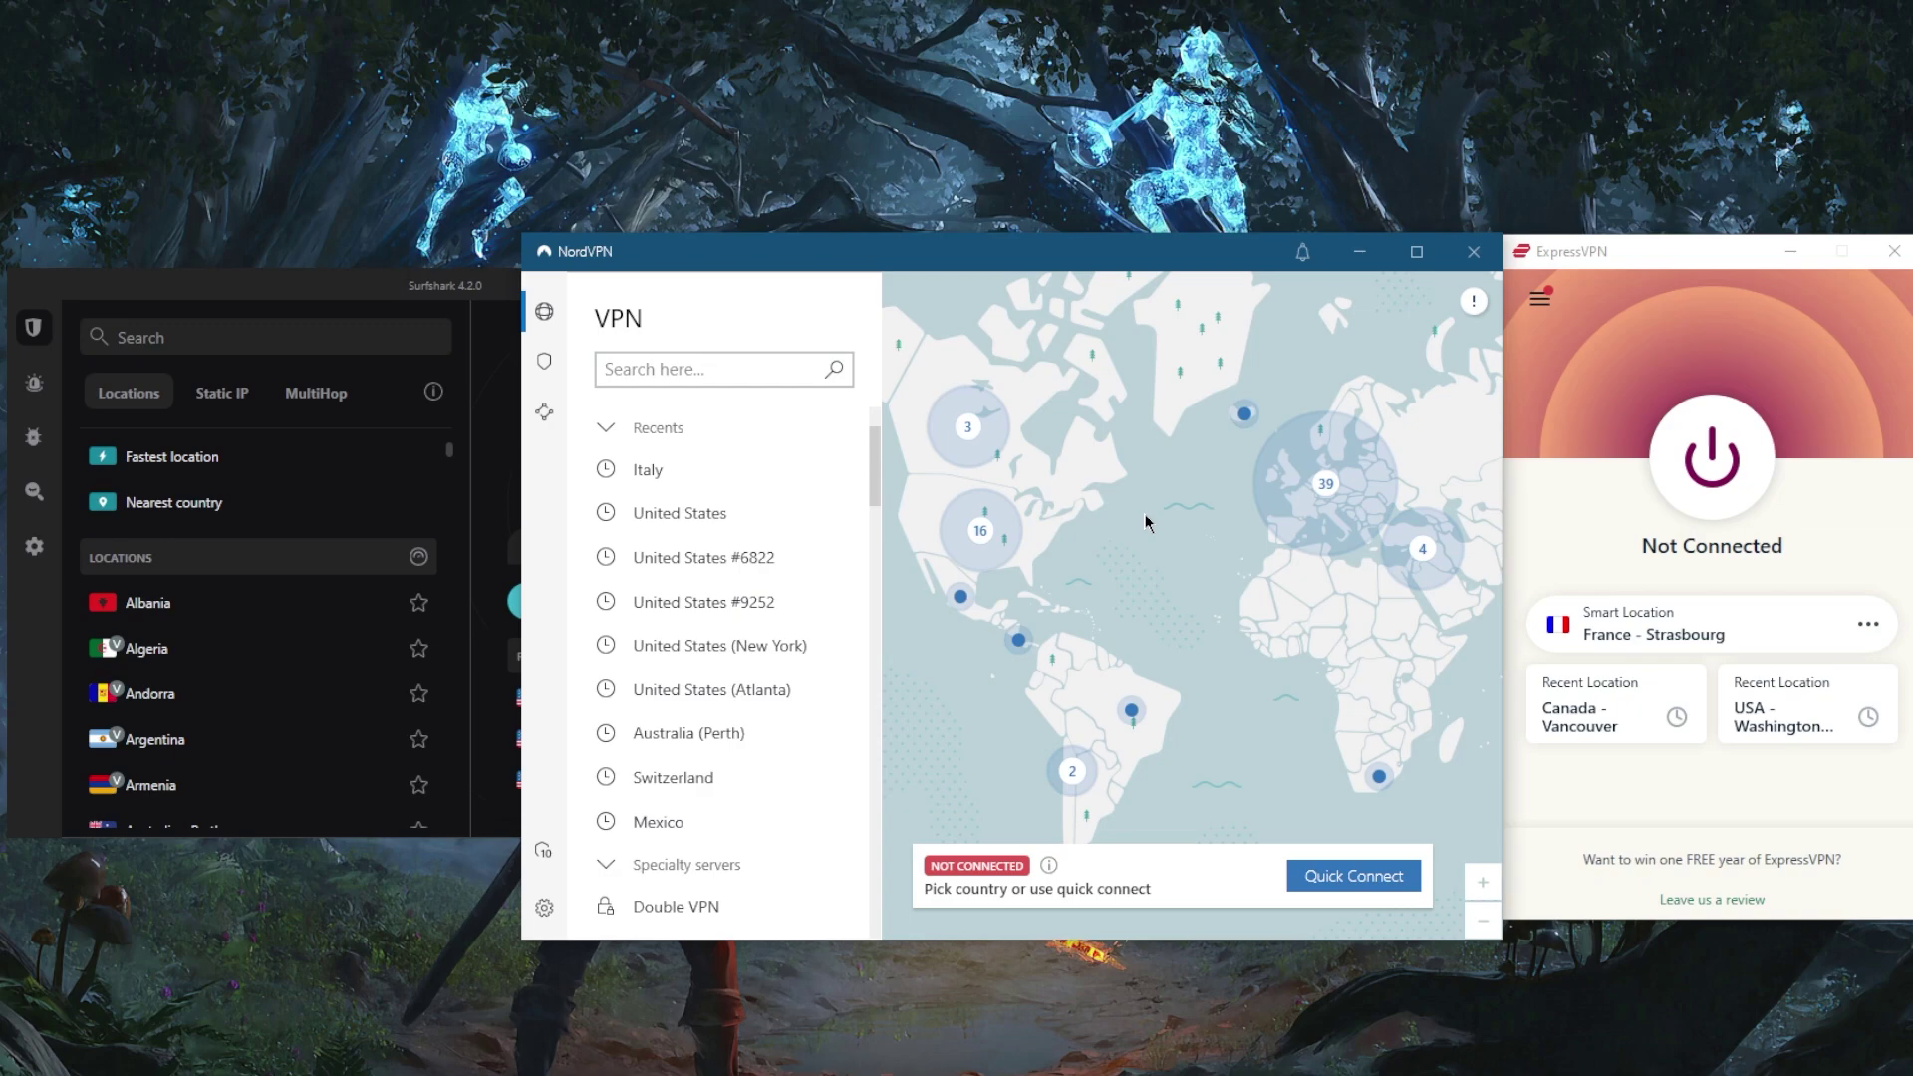
- Activate ExpressVPN, then NordVPN, then bring the Surfshark window to the front
left_click(1639, 361)
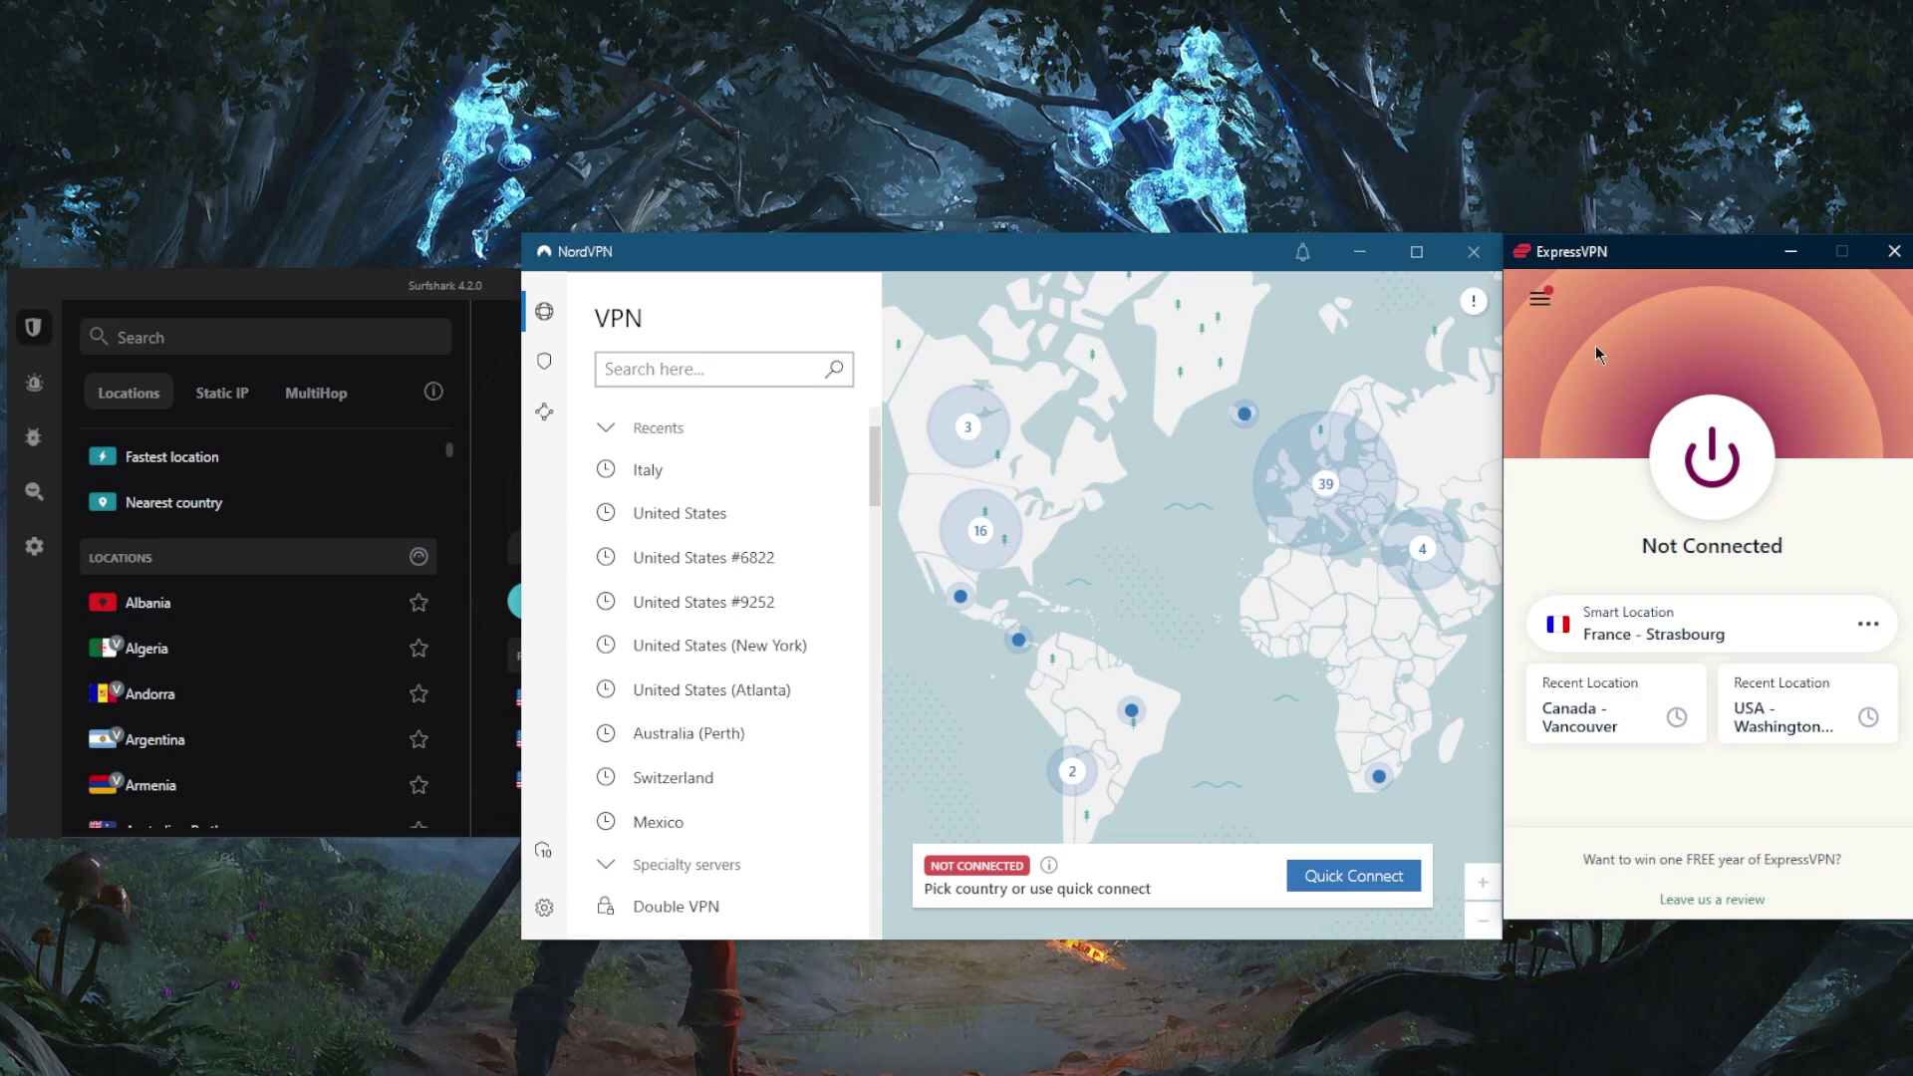
left_click(1099, 472)
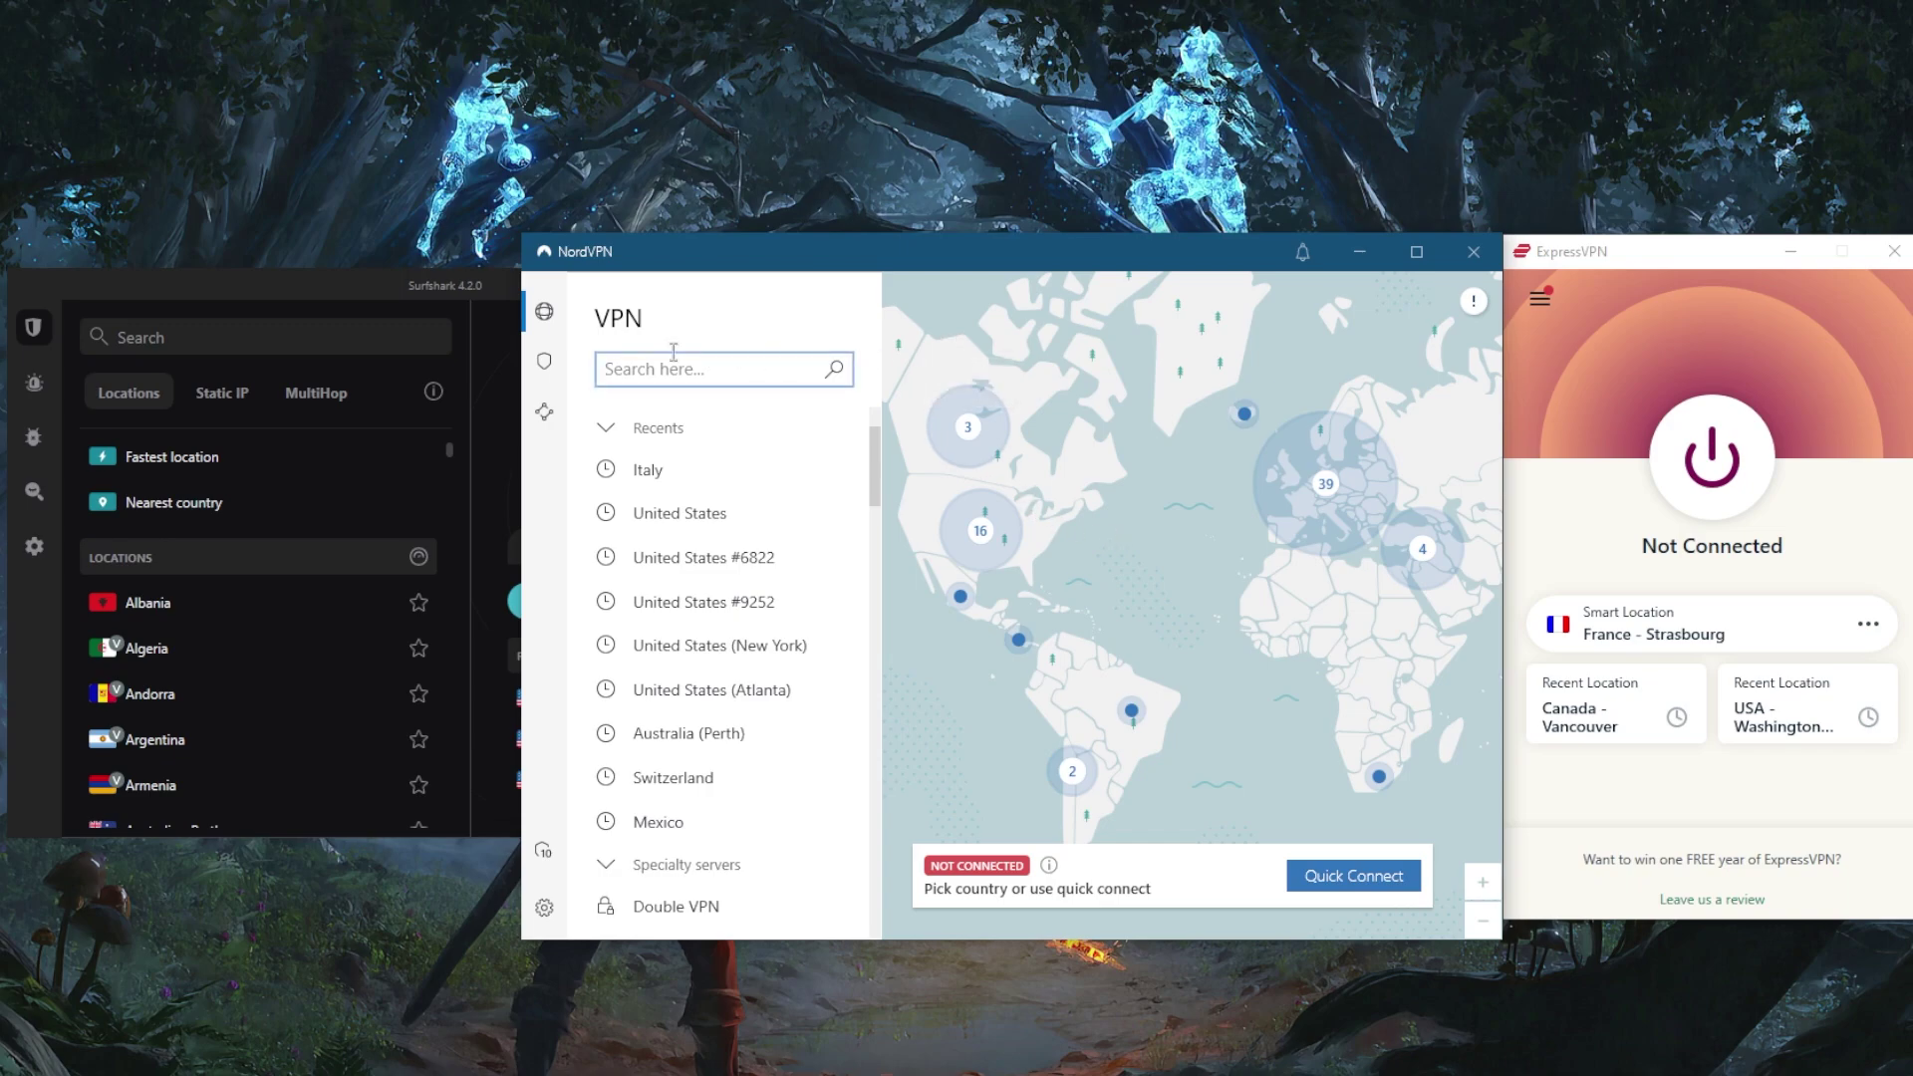
left_click(440, 315)
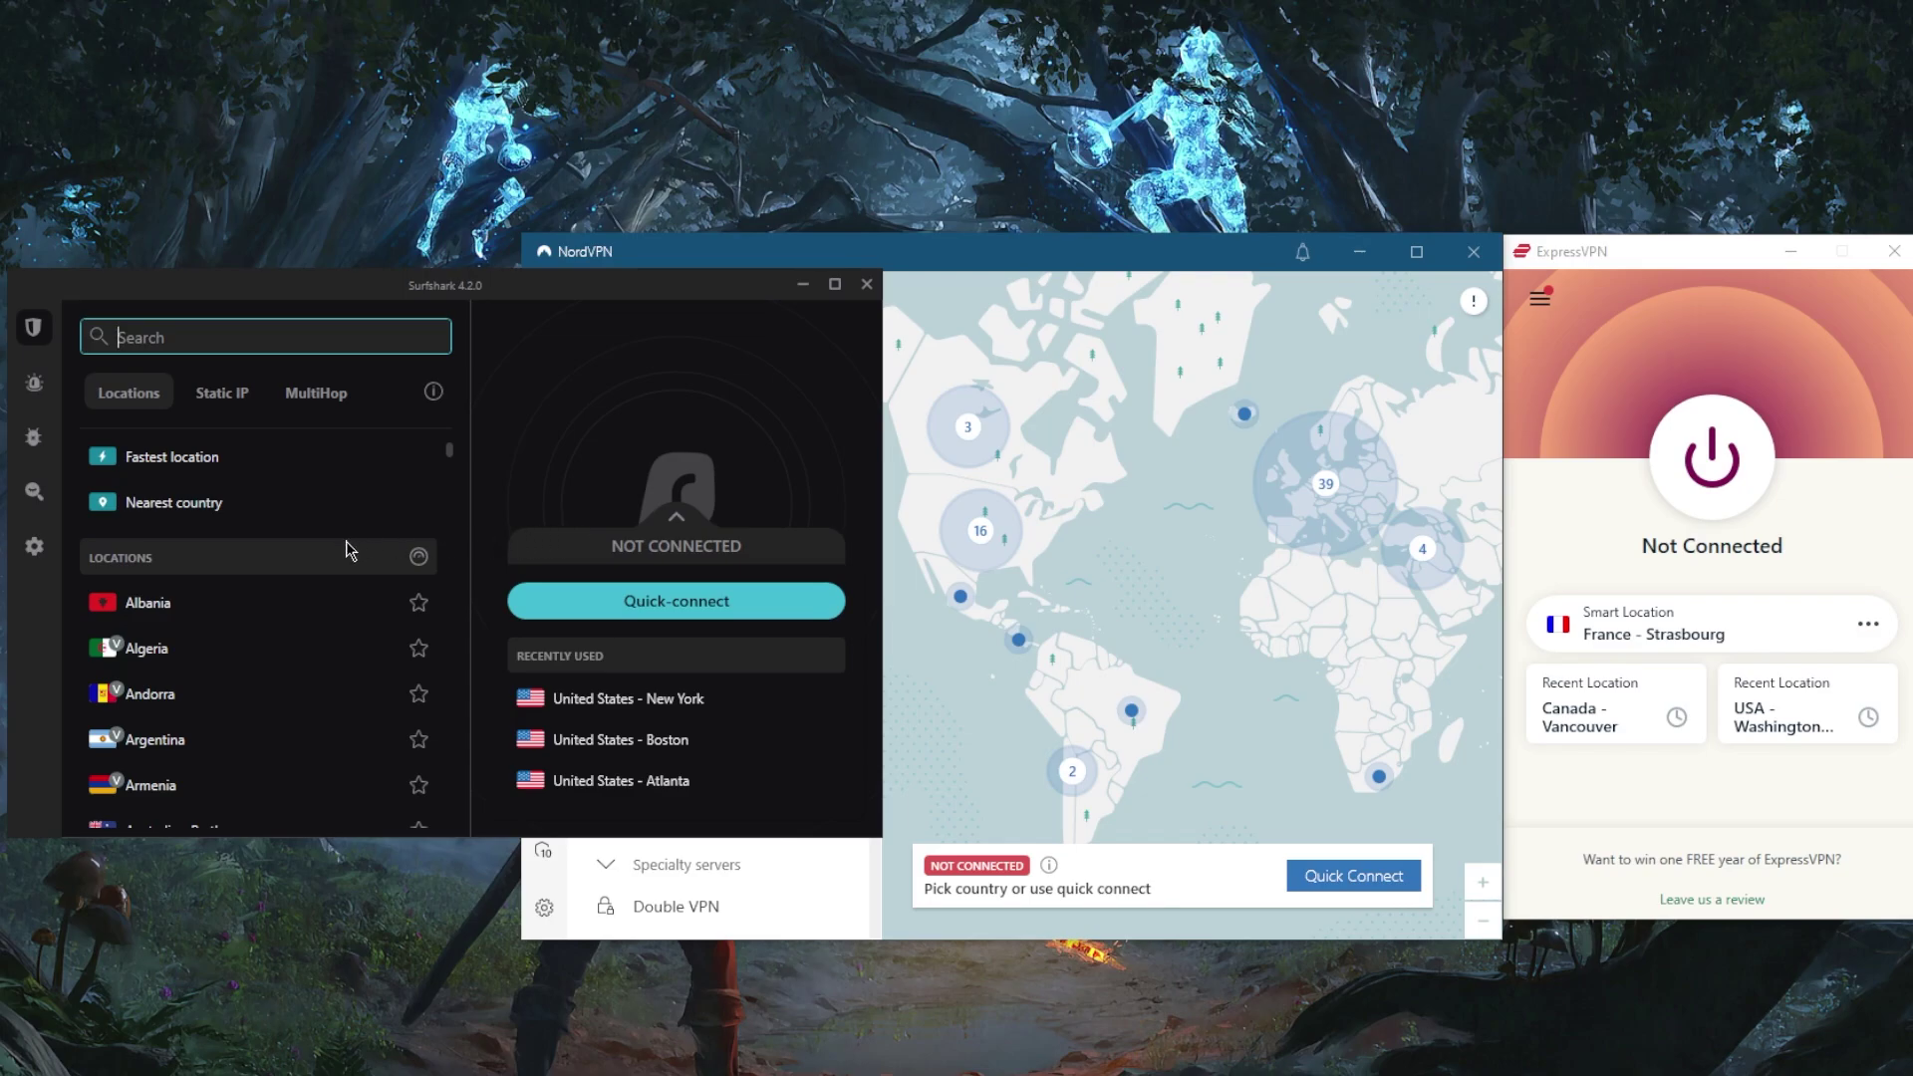
- Switch through Surfshark's MultiHop, Static IP and Locations server lists
left_click(327, 401)
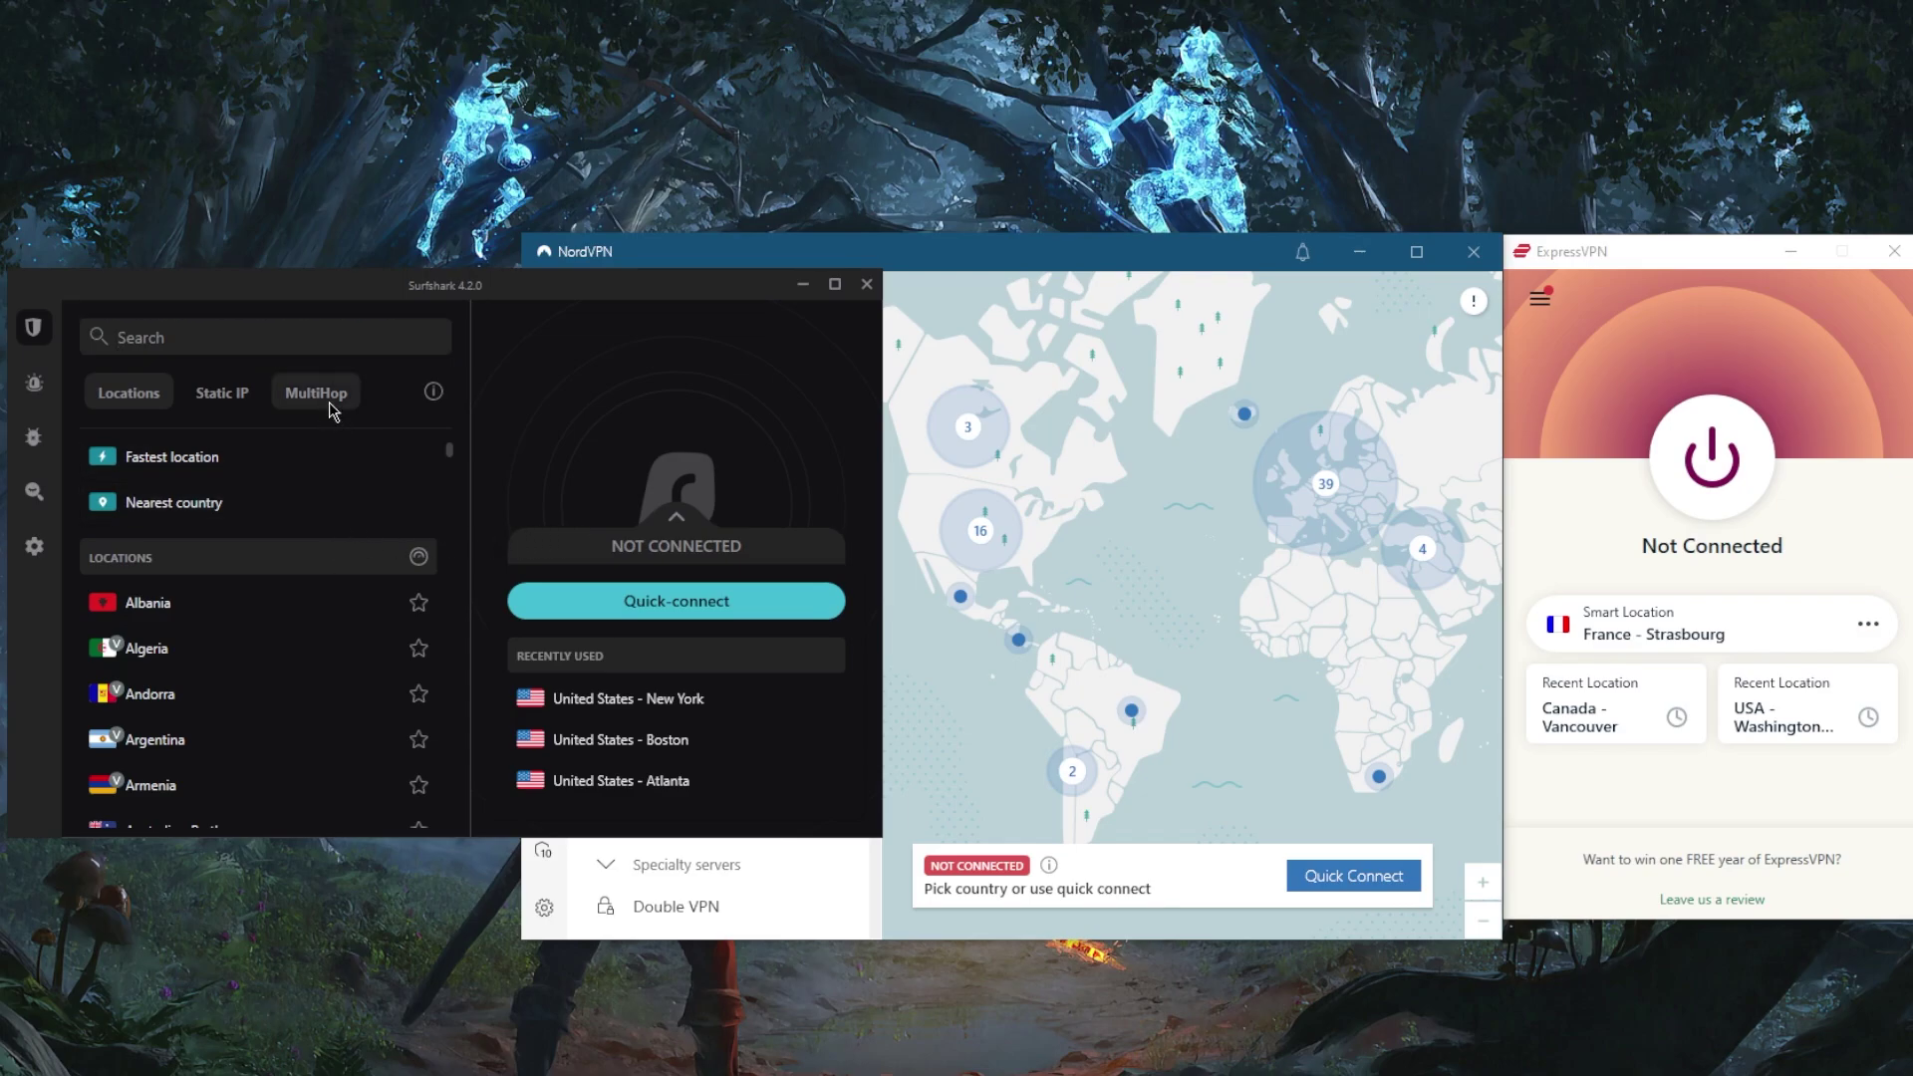
left_click(224, 398)
left_click(137, 390)
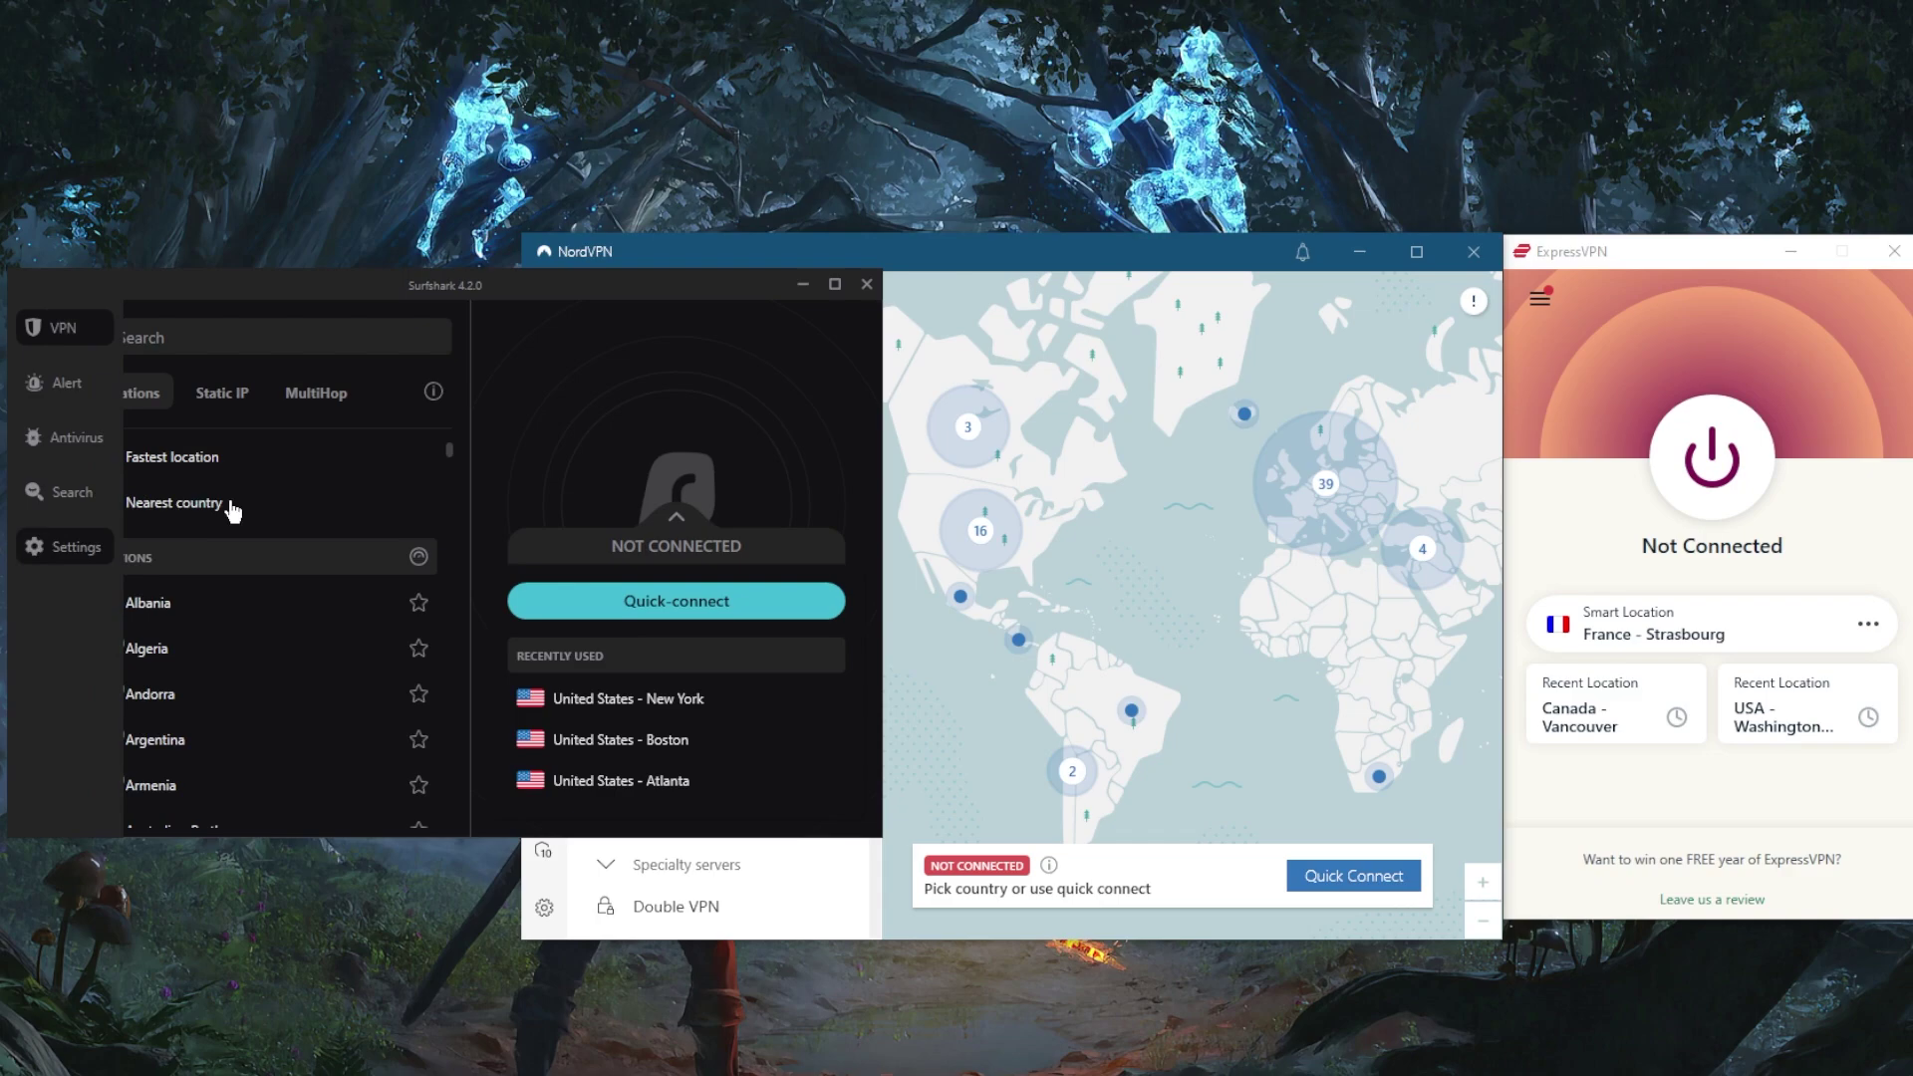
- Review Surfshark's VPN settings, checking the protocol choices but keeping WireGuard
left_click(75, 547)
left_click(273, 351)
scroll(290, 528, "down", 3)
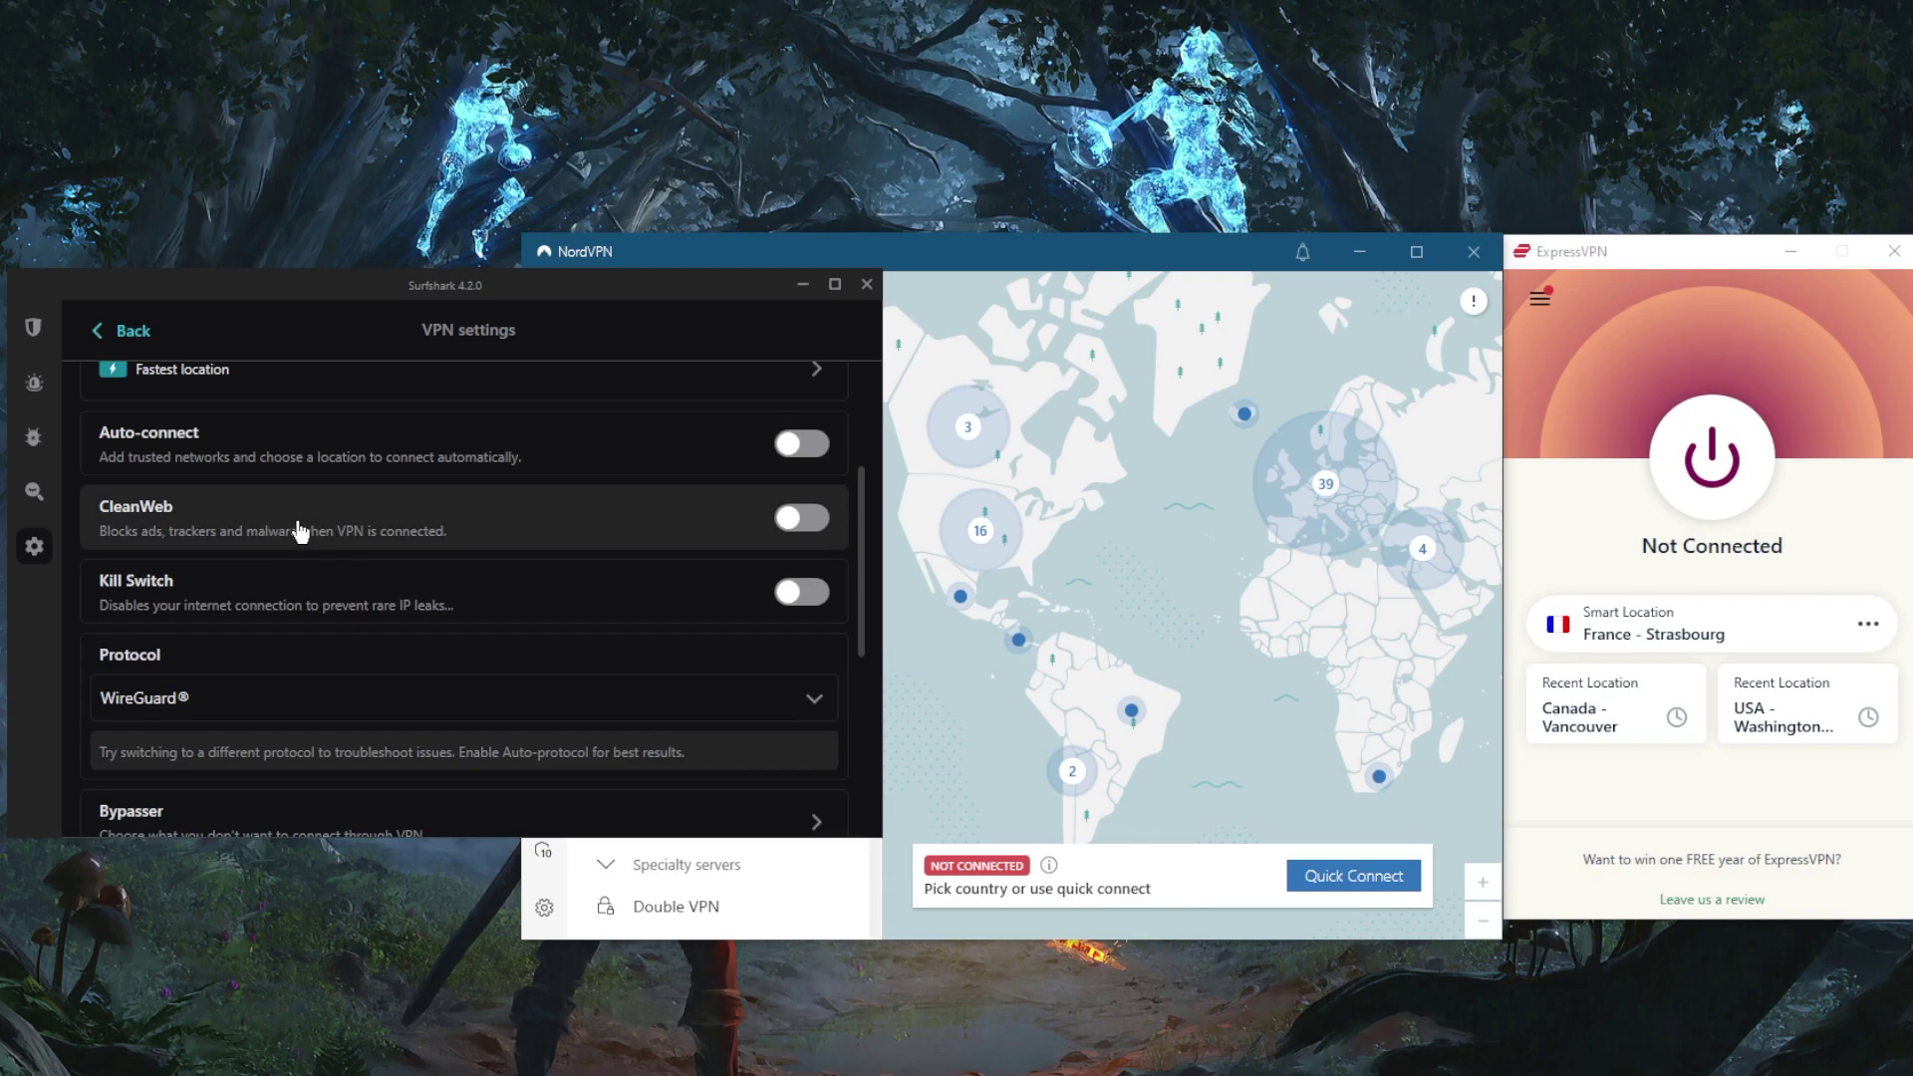
scroll(294, 528, "down", 3)
left_click(262, 493)
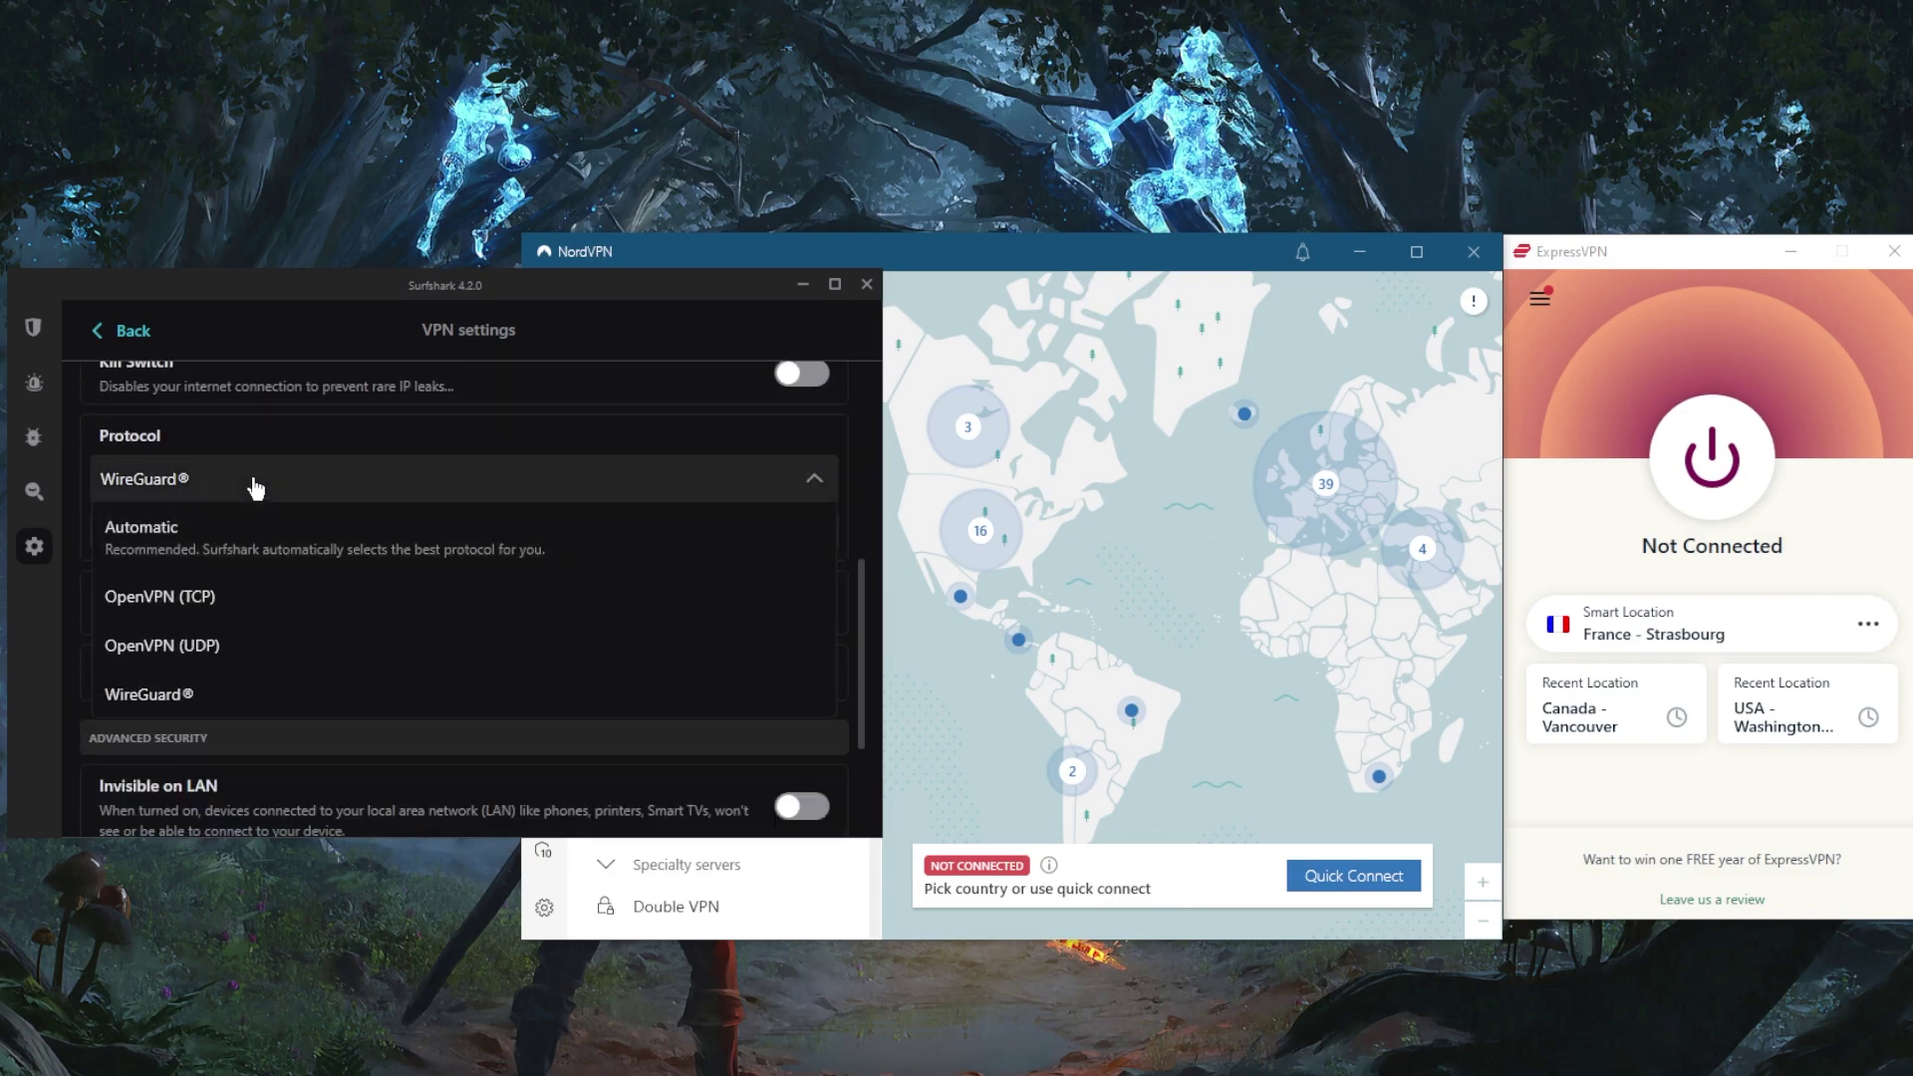
left_click(264, 497)
scroll(249, 518, "down", 2)
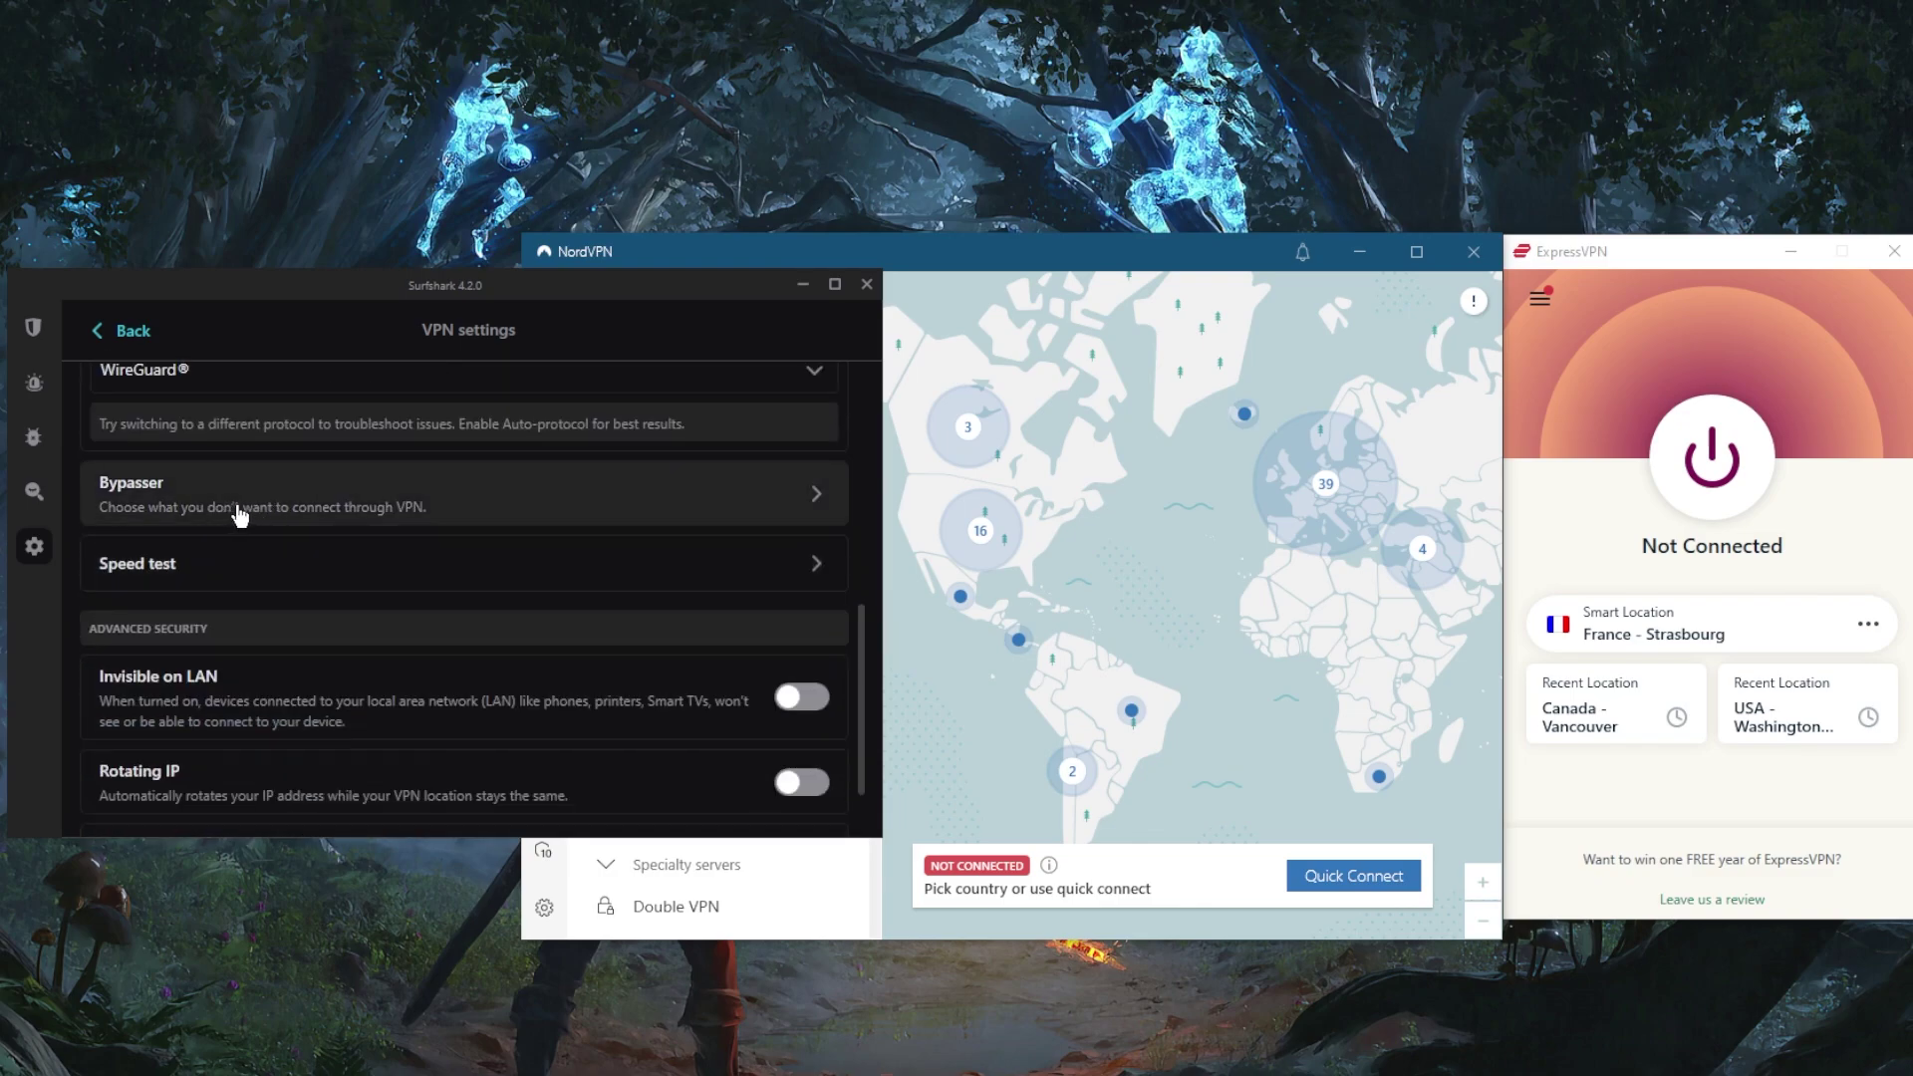
- Open and close the speed test, then return to the VPN home view
left_click(236, 583)
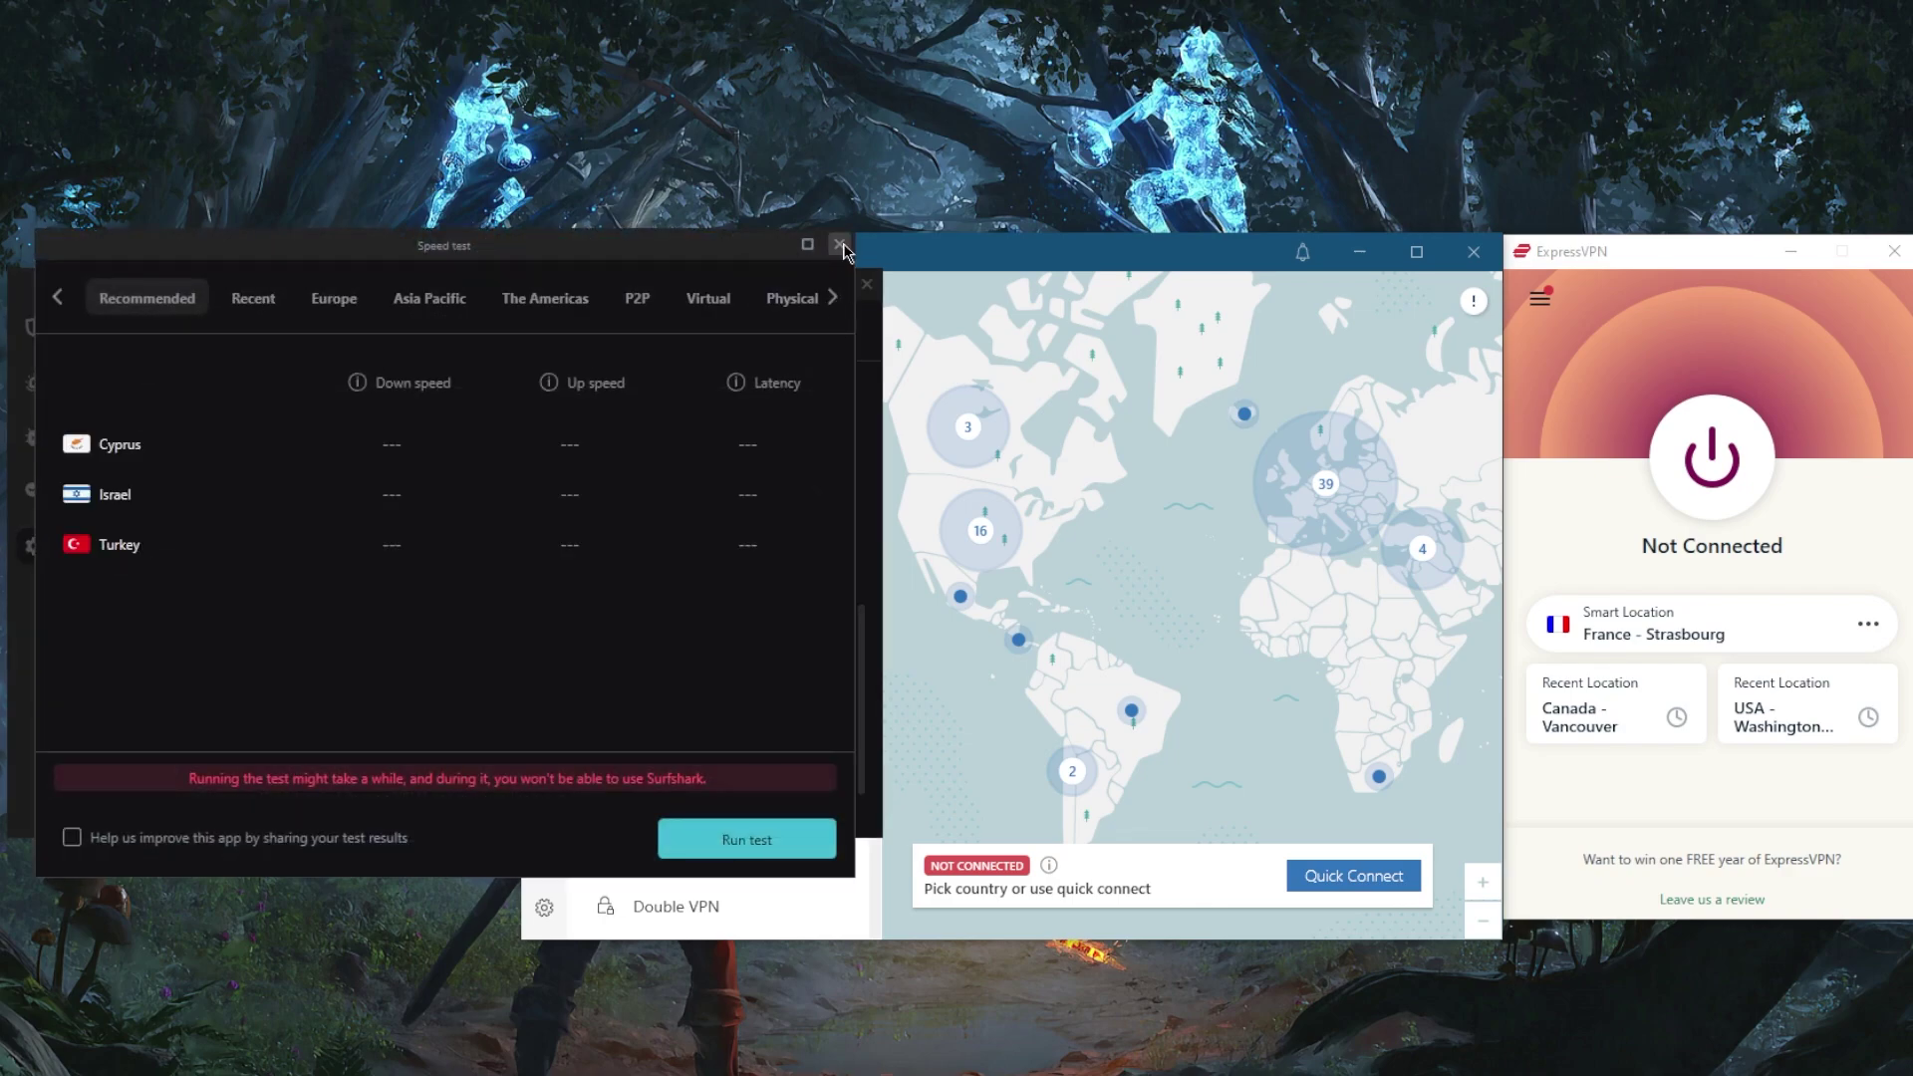
left_click(840, 246)
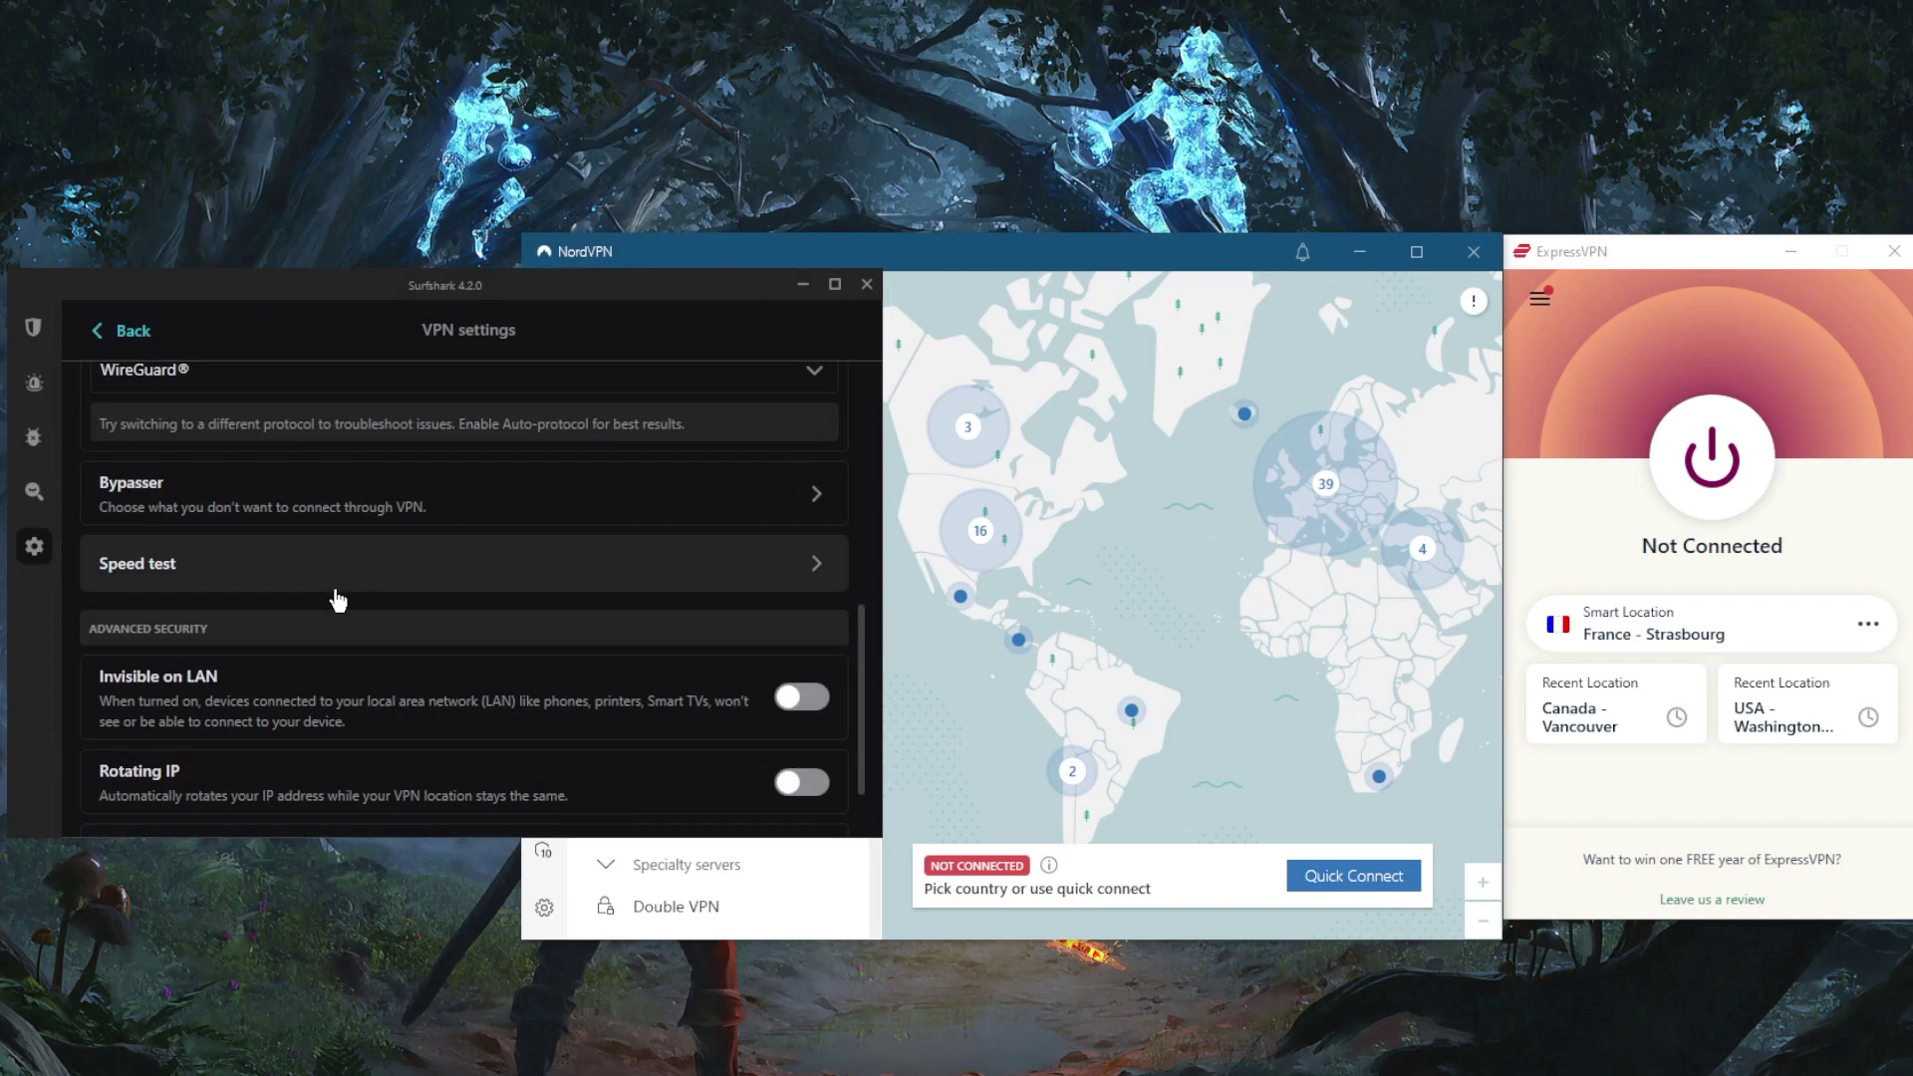
scroll(338, 603, "down", 1)
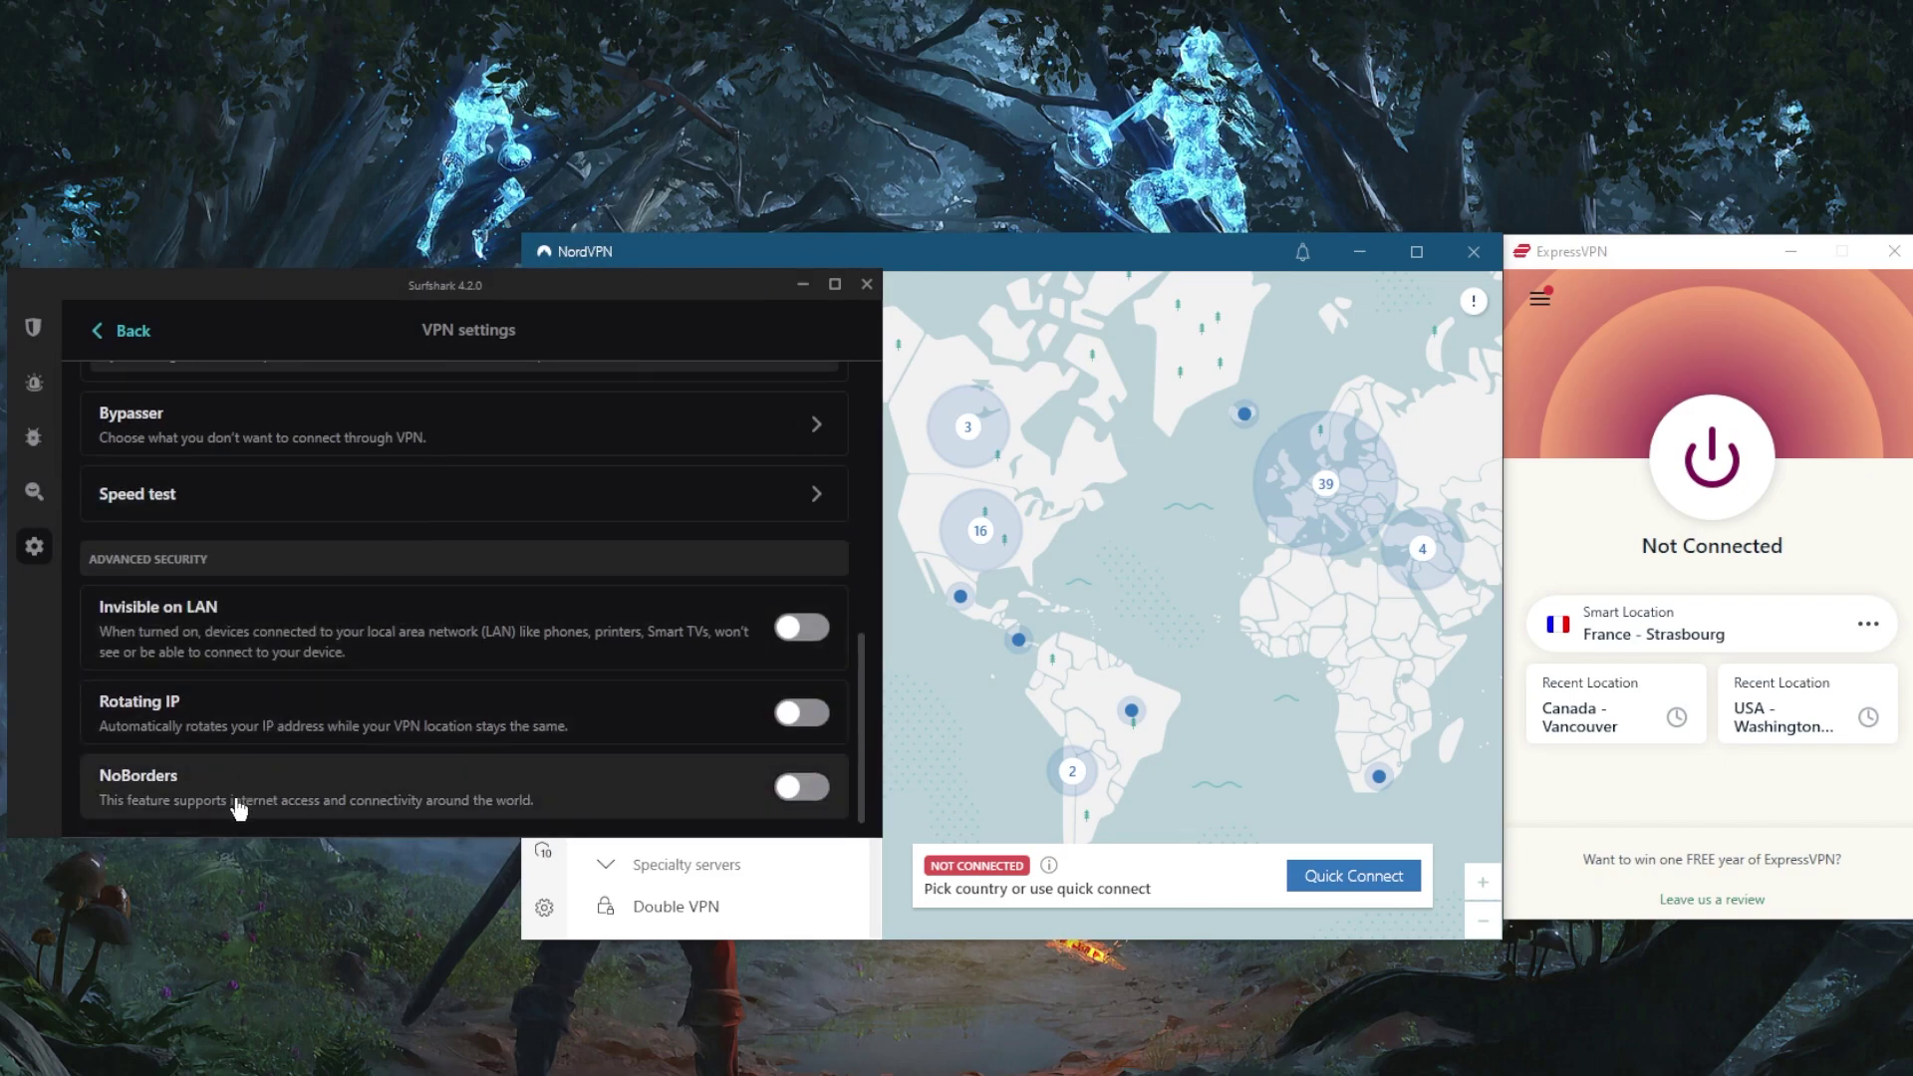
left_click(32, 327)
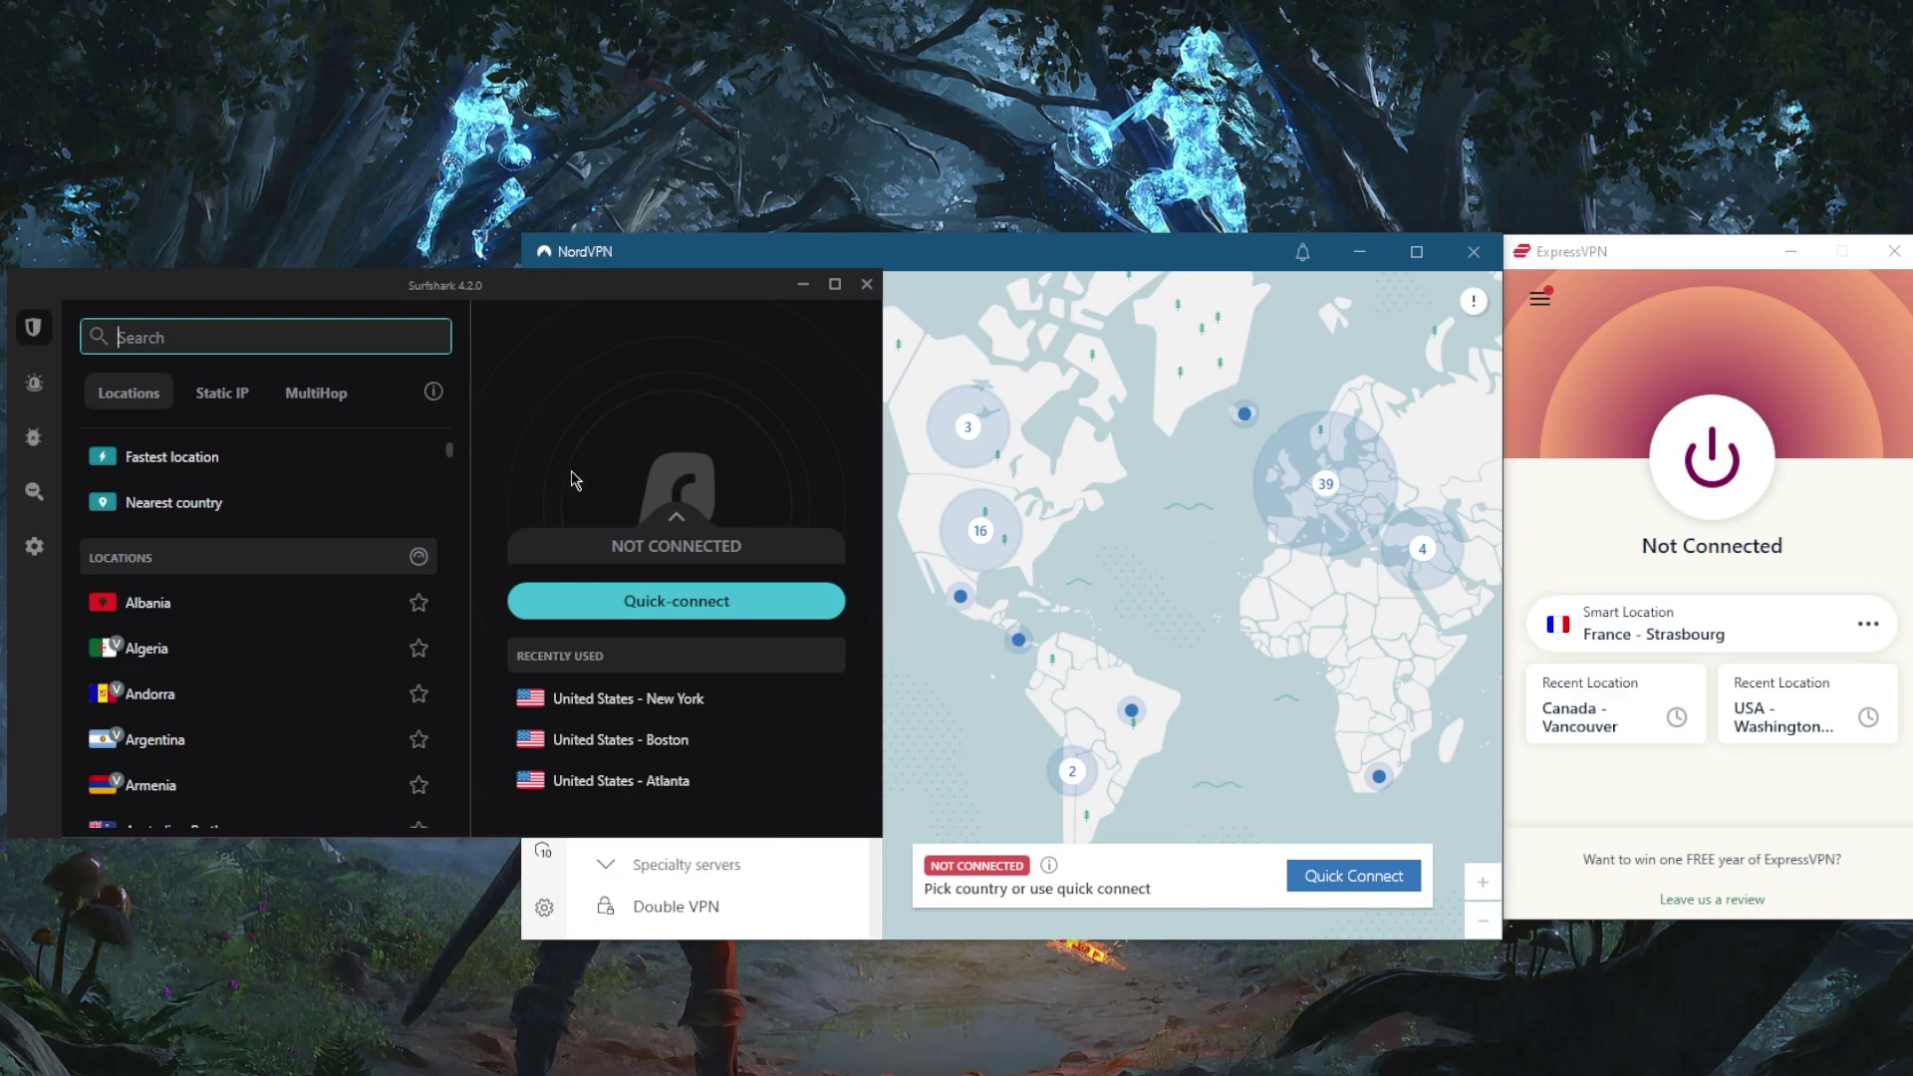
left_click(1107, 457)
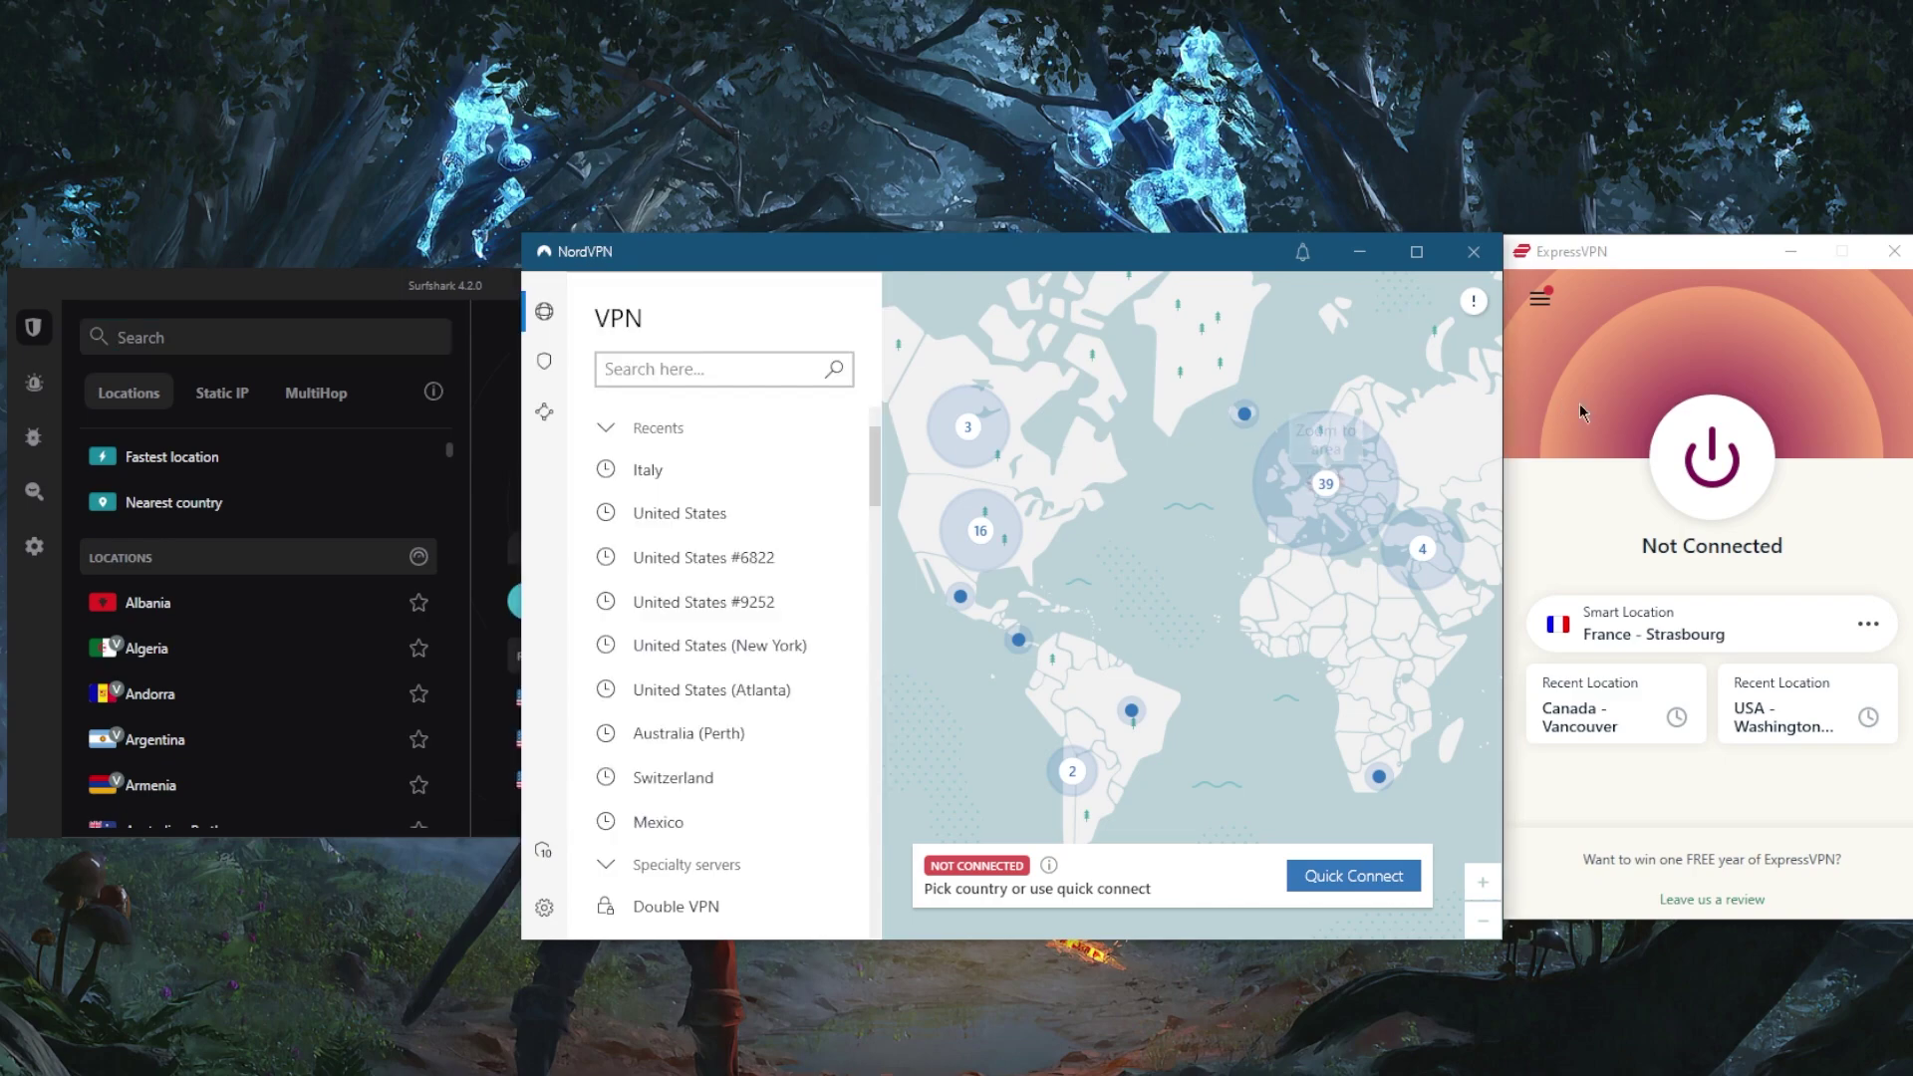
left_click(1613, 410)
left_click(488, 305)
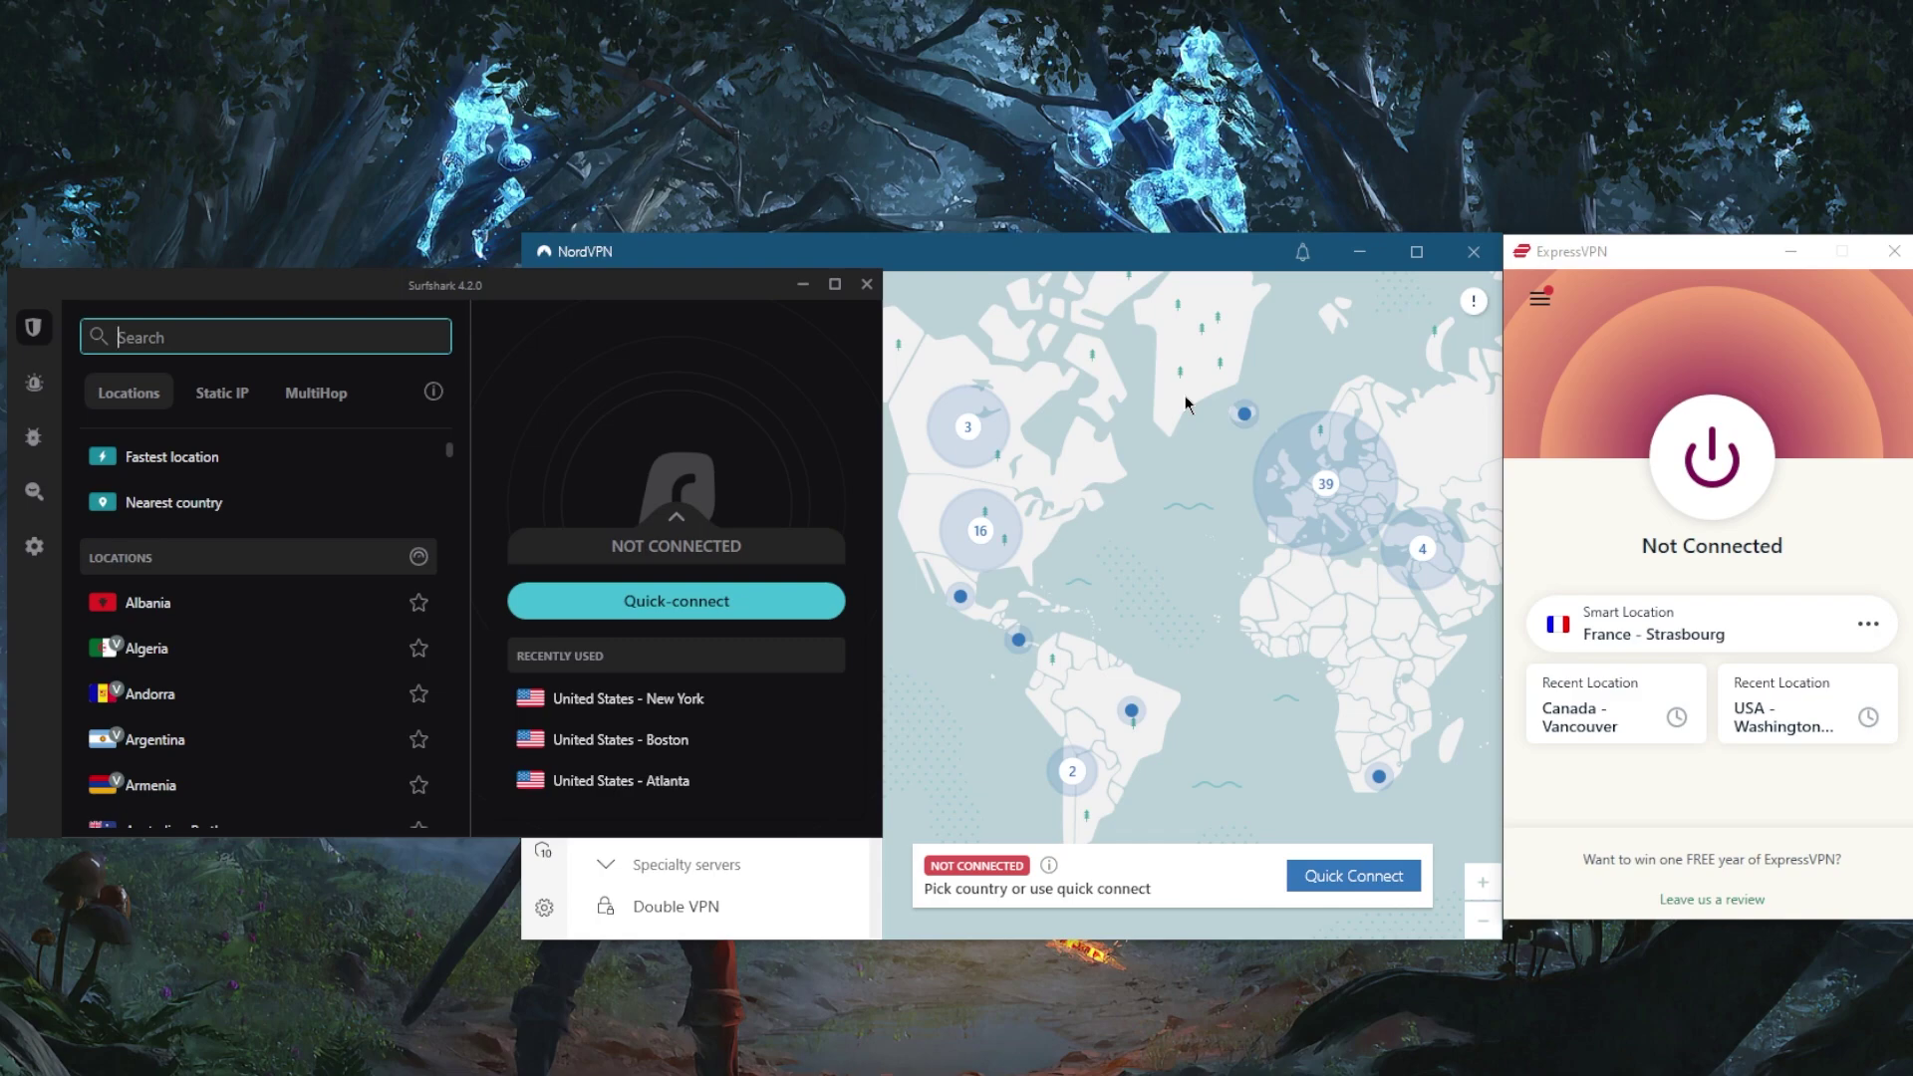
left_click(1599, 405)
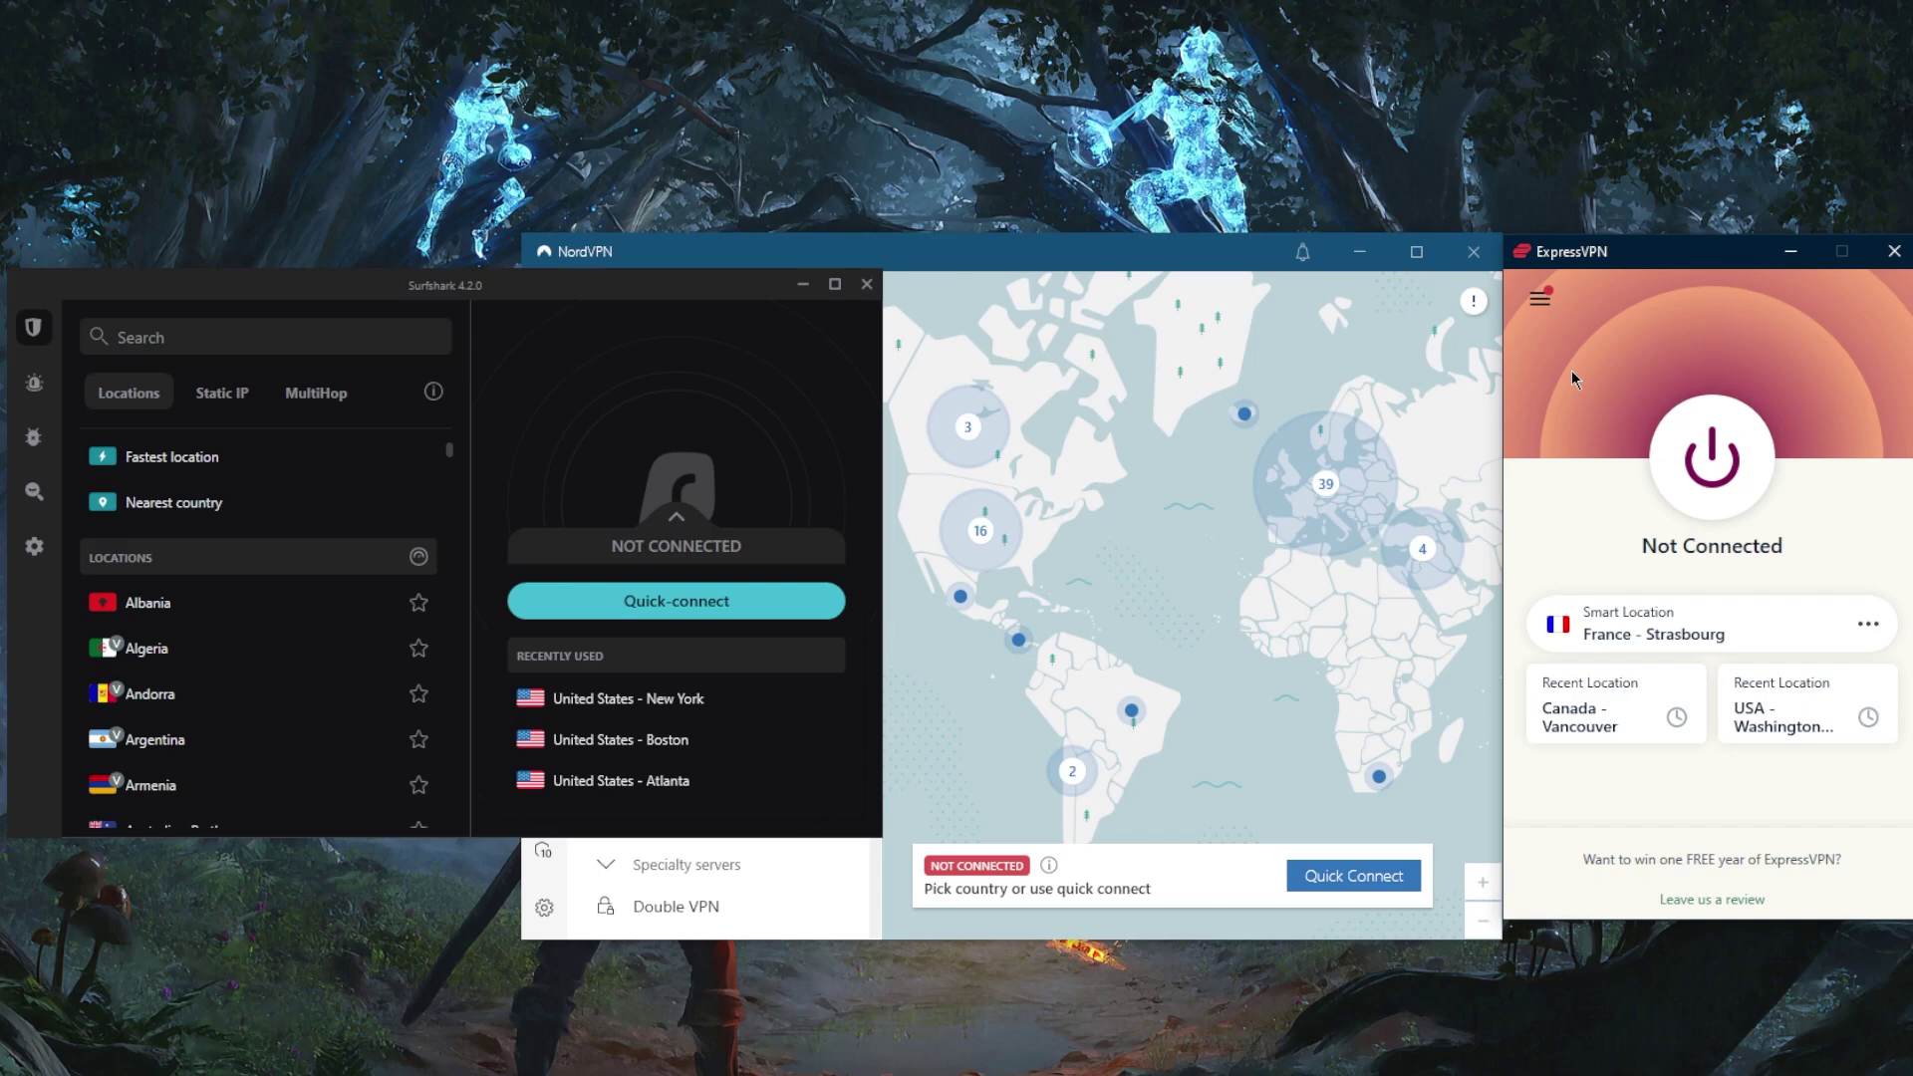
left_click(1353, 361)
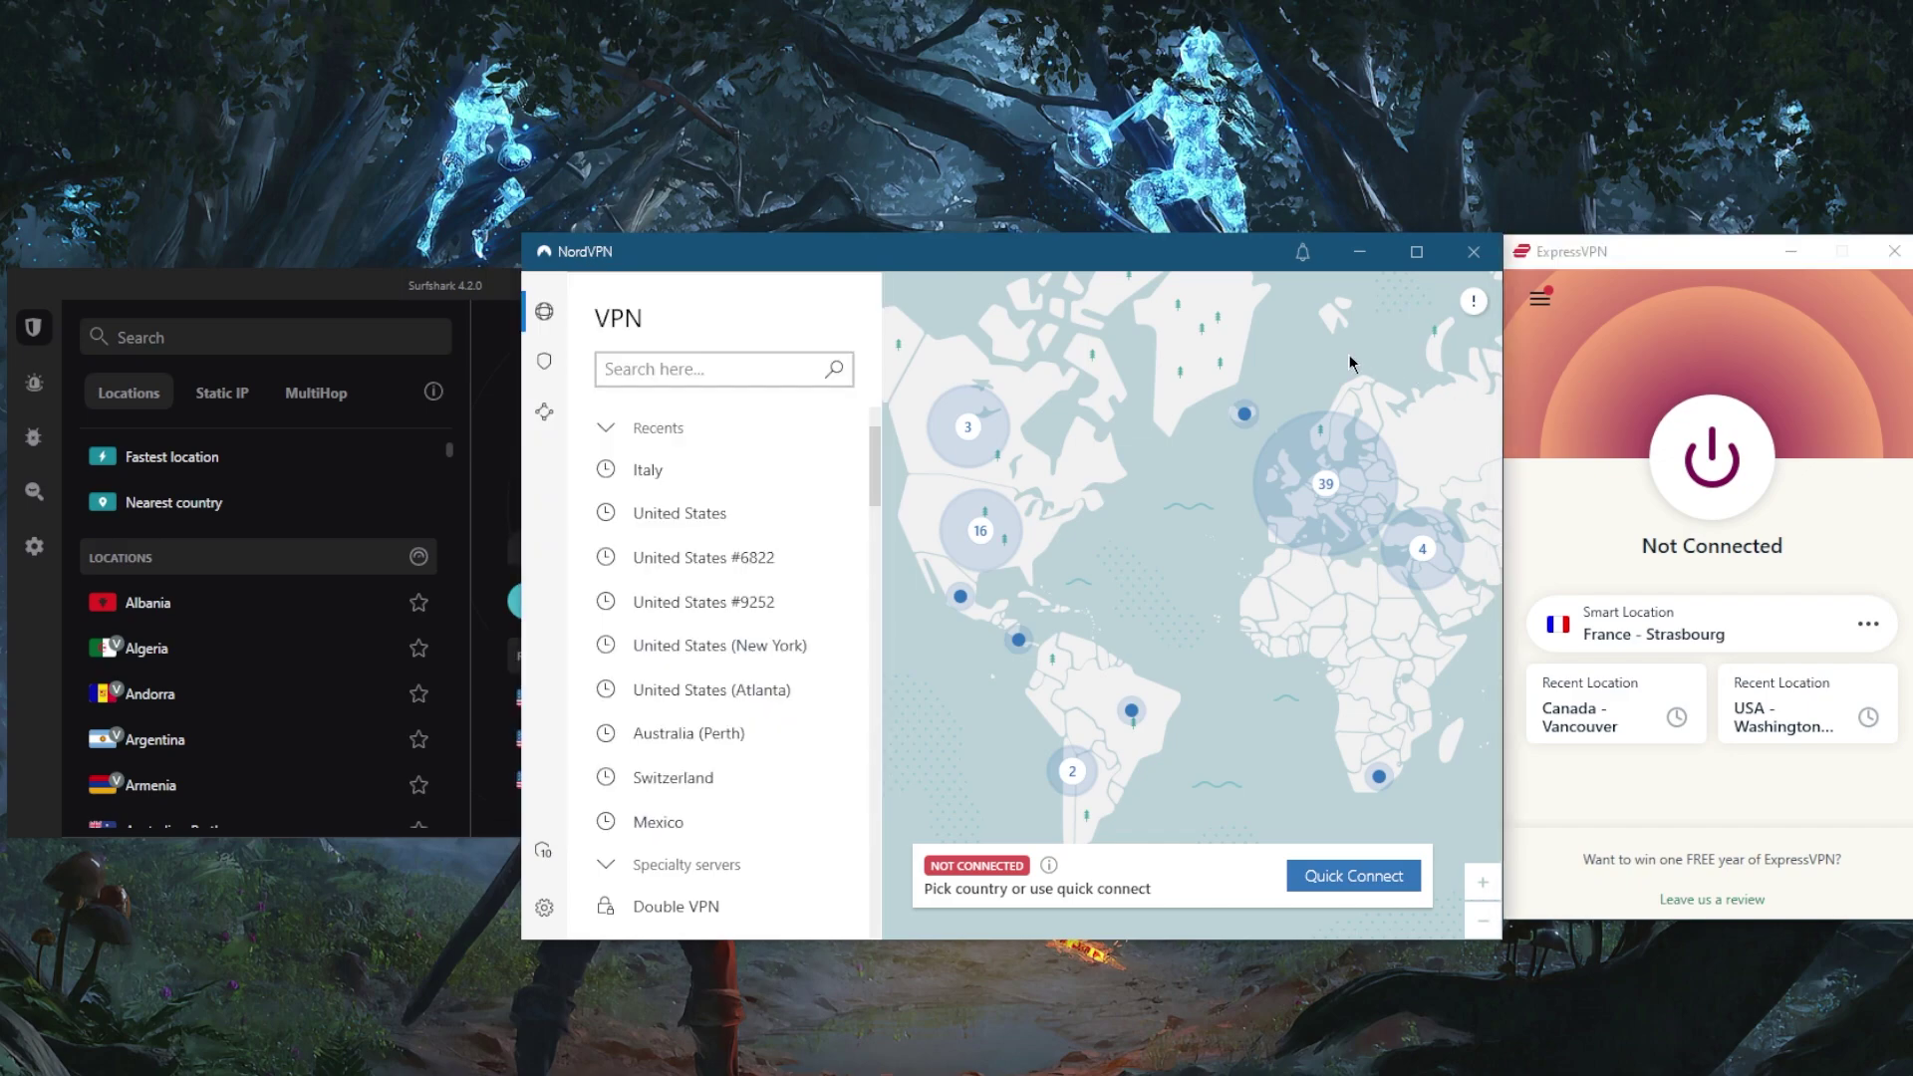
left_click(454, 291)
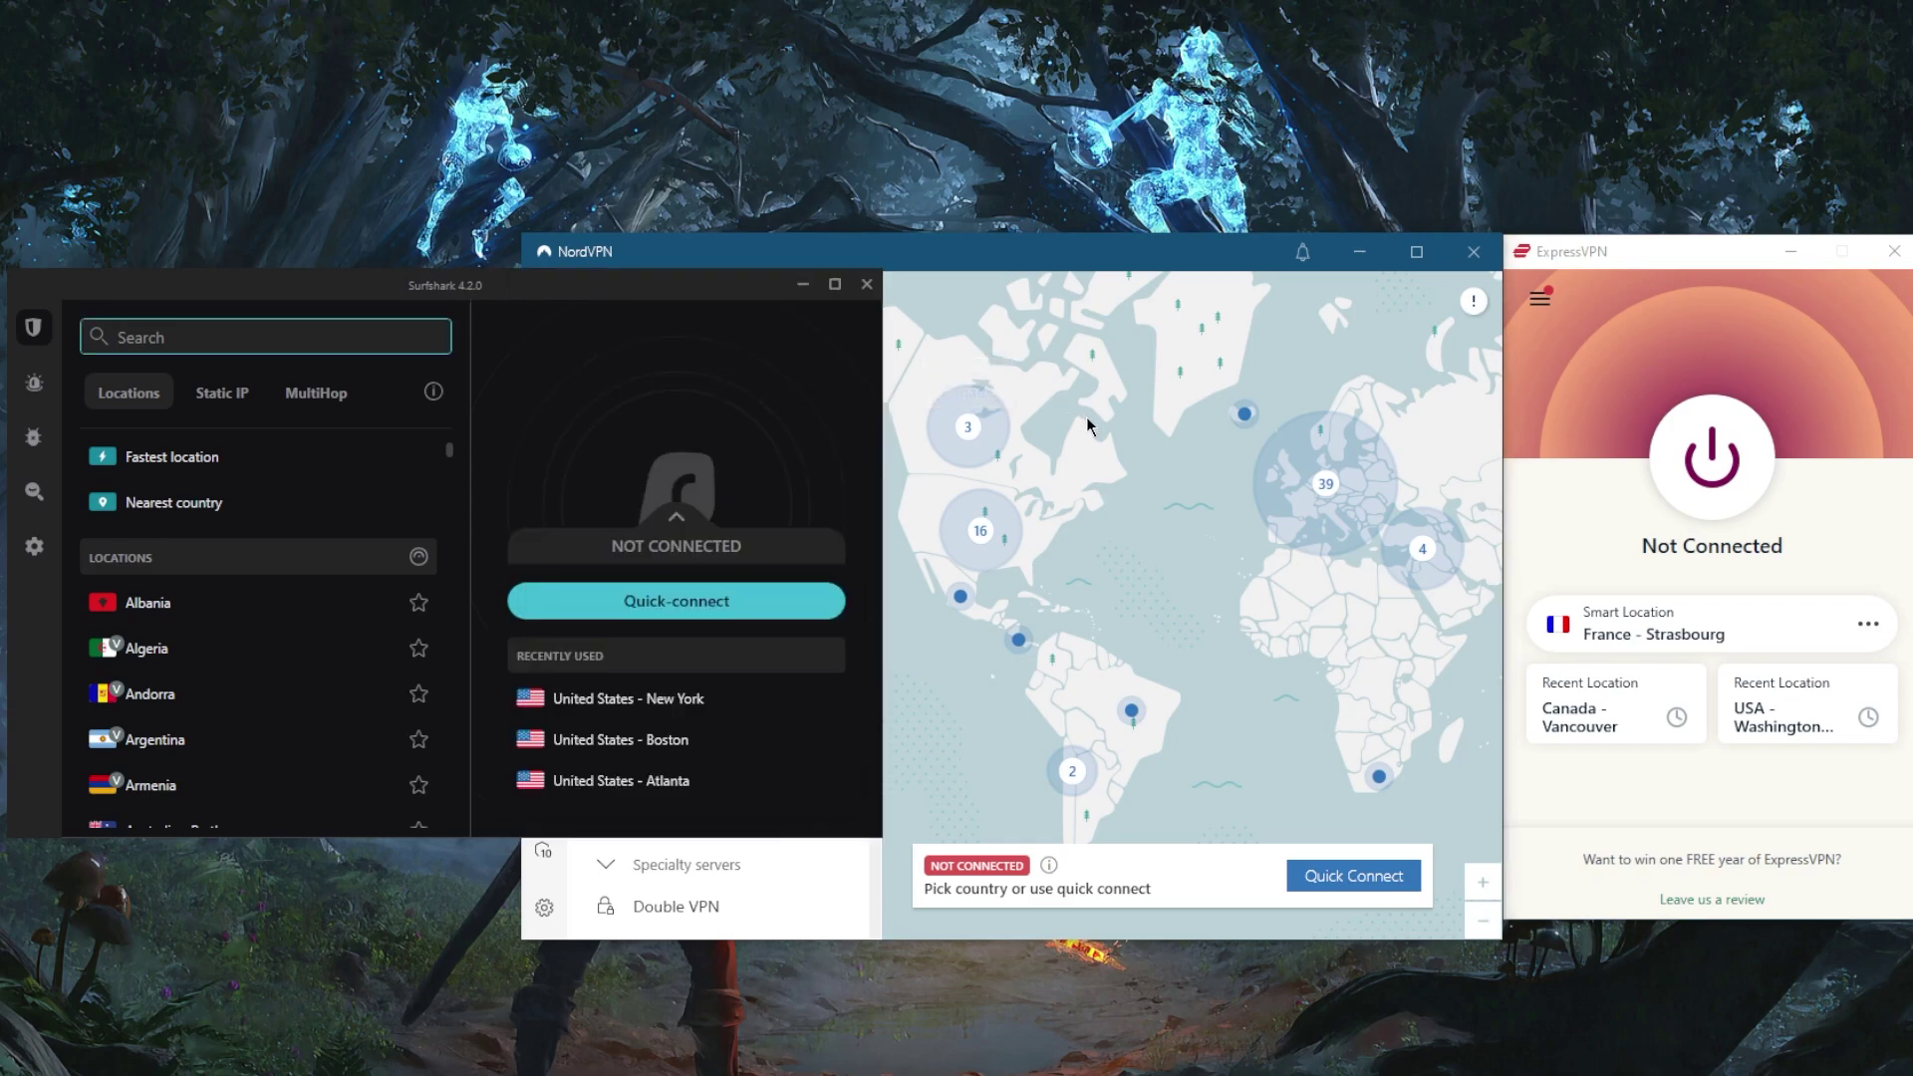